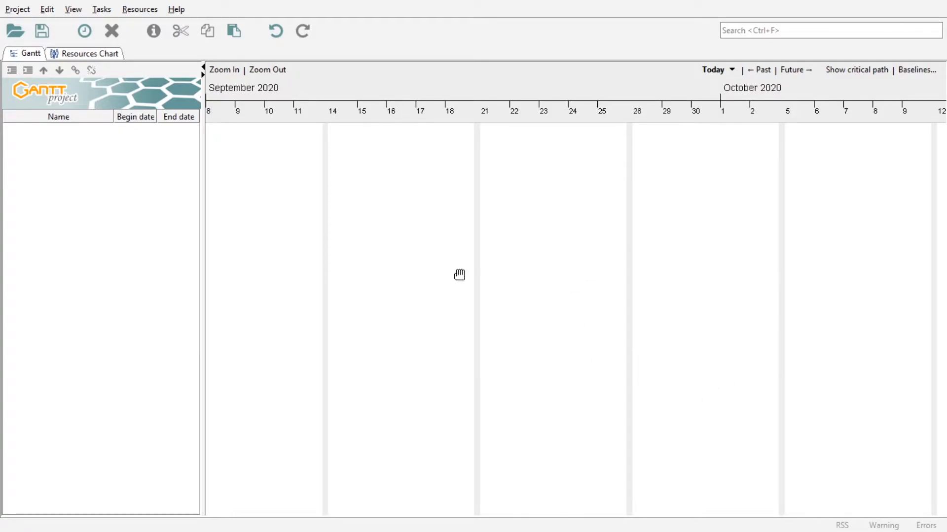
- Zoom the Gantt timeline in and out, ending on a range from September 8 to October 21, 2020
{"action": "left_click", "coordinate": [229, 73]}
{"action": "left_click", "coordinate": [229, 73]}
{"action": "left_click", "coordinate": [277, 73]}
{"action": "left_click", "coordinate": [277, 74]}
{"action": "left_click", "coordinate": [277, 74]}
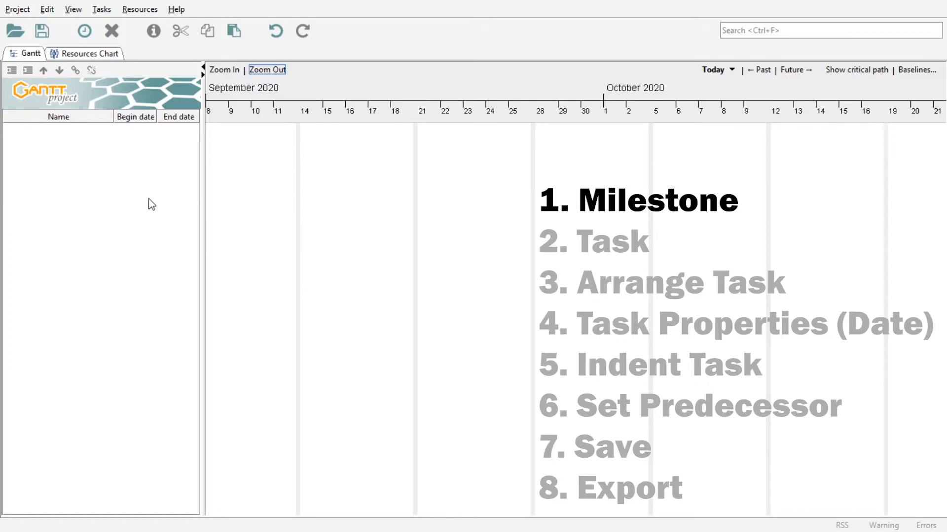
- Create a first task in the empty task list and name it Project Proposal
{"action": "right_click", "coordinate": [73, 169]}
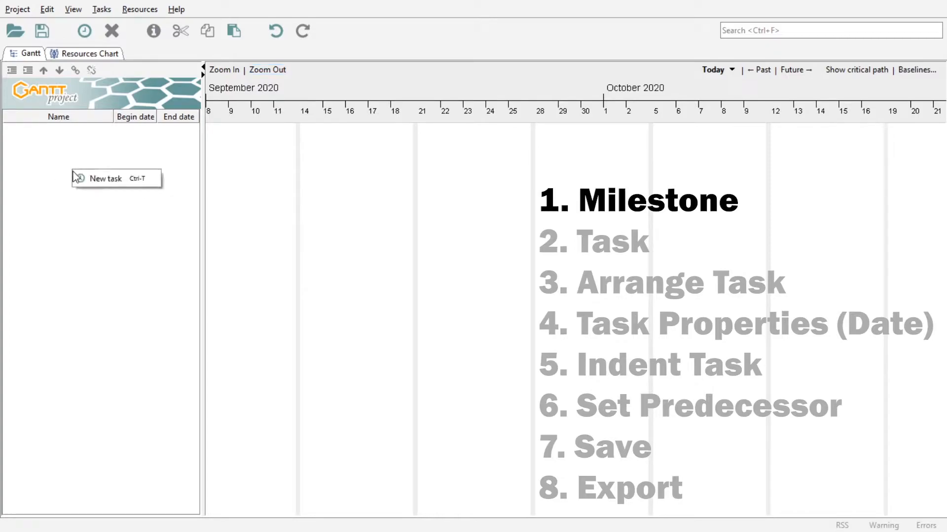
{"action": "left_click", "coordinate": [131, 183]}
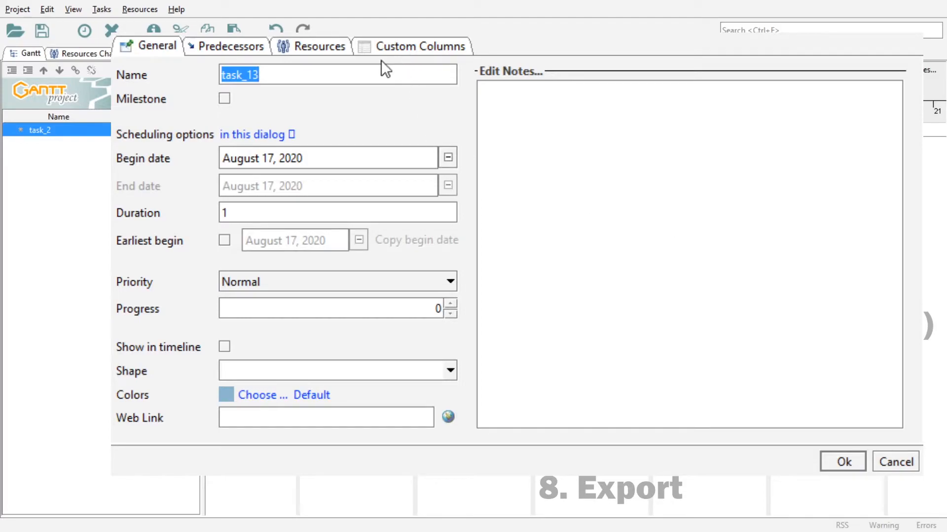
{"action": "type", "text": "Project Proposal"}
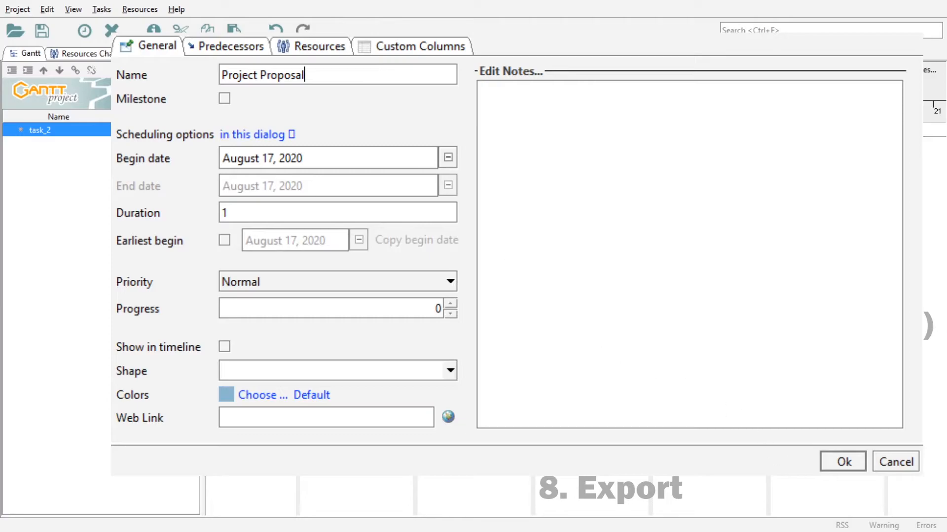
{"action": "left_click", "coordinate": [840, 460]}
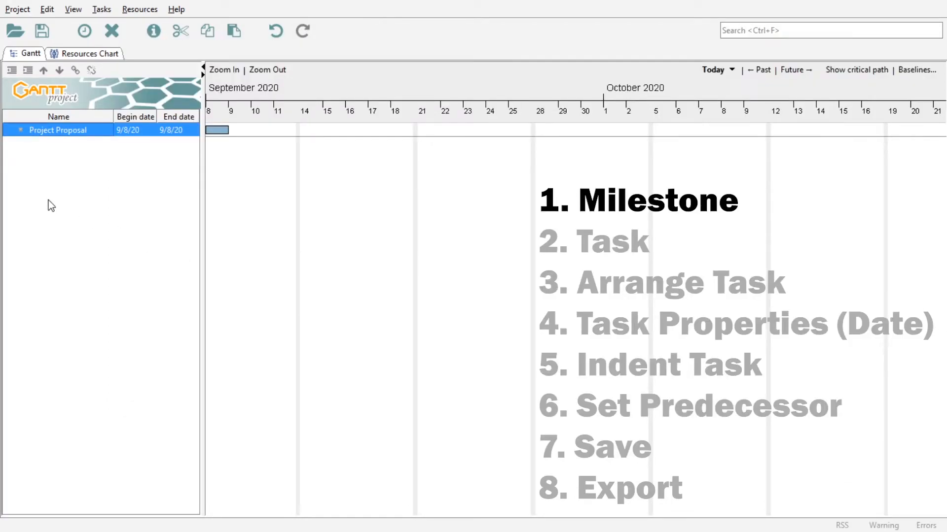
- Add a second task named Final Project below Project Proposal
{"action": "right_click", "coordinate": [49, 165]}
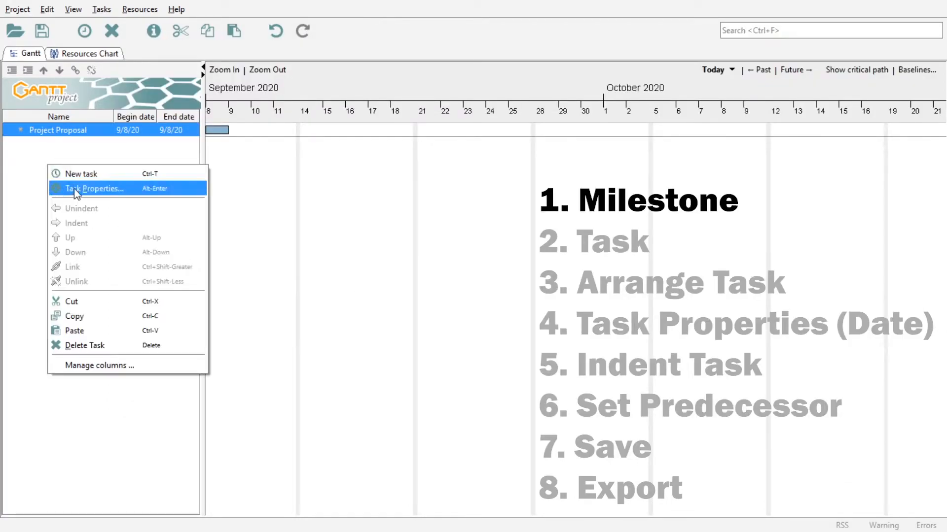
{"action": "left_click", "coordinate": [79, 176]}
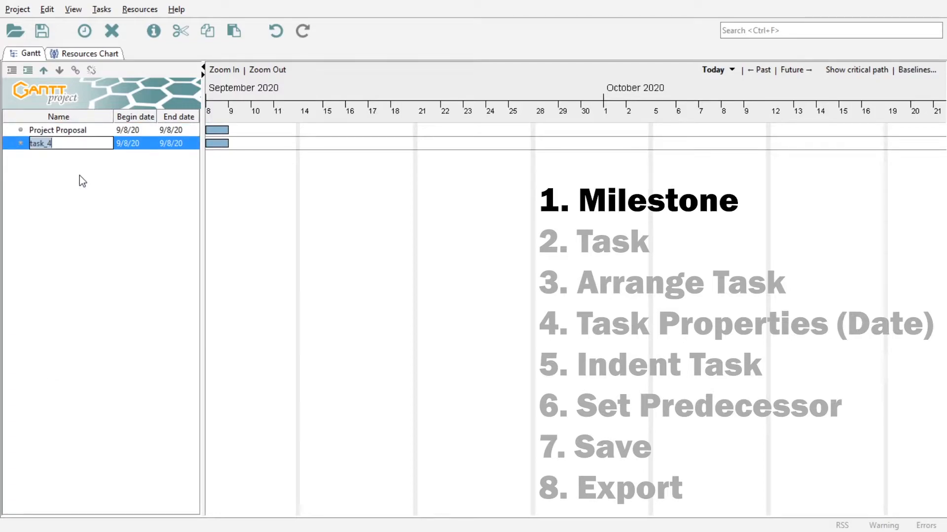
{"action": "type", "text": "Final S"}
{"action": "key", "text": "BackSpace"}
{"action": "type", "text": "Project"}
{"action": "key", "text": "Return"}
{"action": "left_click", "coordinate": [81, 133]}
{"action": "left_click", "coordinate": [74, 146]}
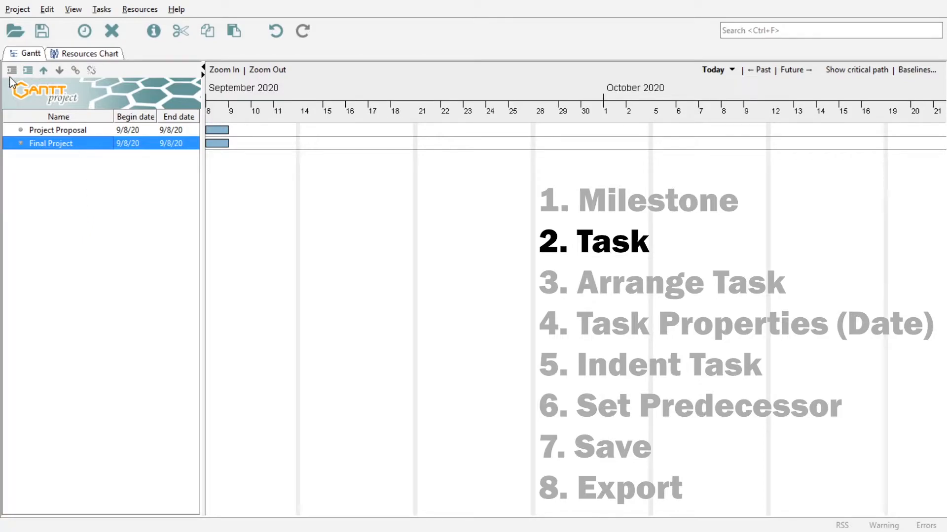
- Add a task named "W08 - Project Proposal" below Final Project
{"action": "right_click", "coordinate": [72, 230]}
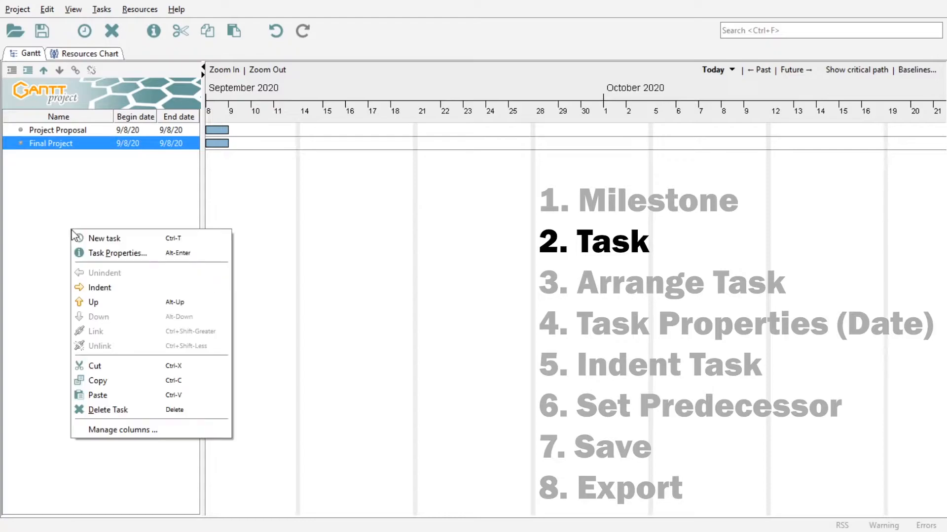
{"action": "left_click", "coordinate": [134, 240]}
{"action": "type", "text": "W08 -"}
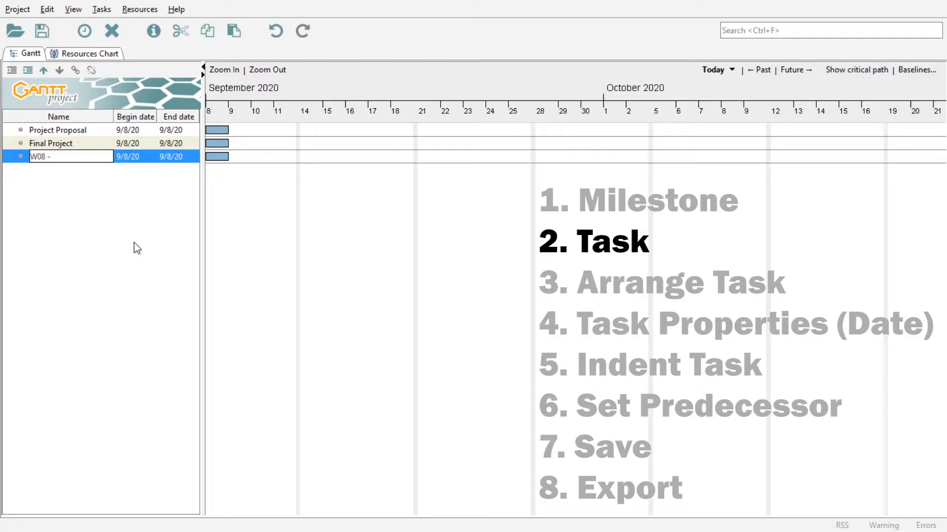
{"action": "type", "text": " Project Proposal"}
{"action": "key", "text": "Return"}
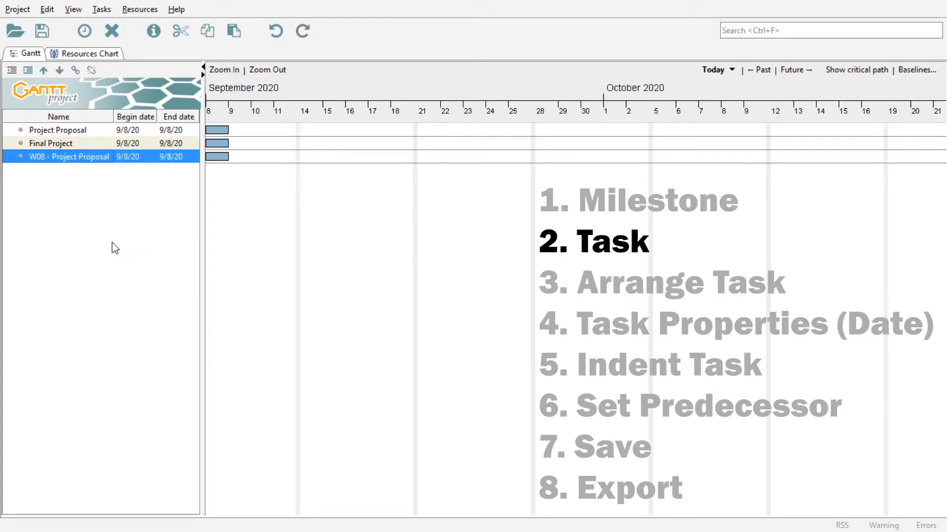
- Add a task named "W09 - Storyboard & Scout Location" at the end of the task list
{"action": "right_click", "coordinate": [112, 242]}
{"action": "left_click", "coordinate": [153, 249]}
{"action": "type", "text": "W09 - "}
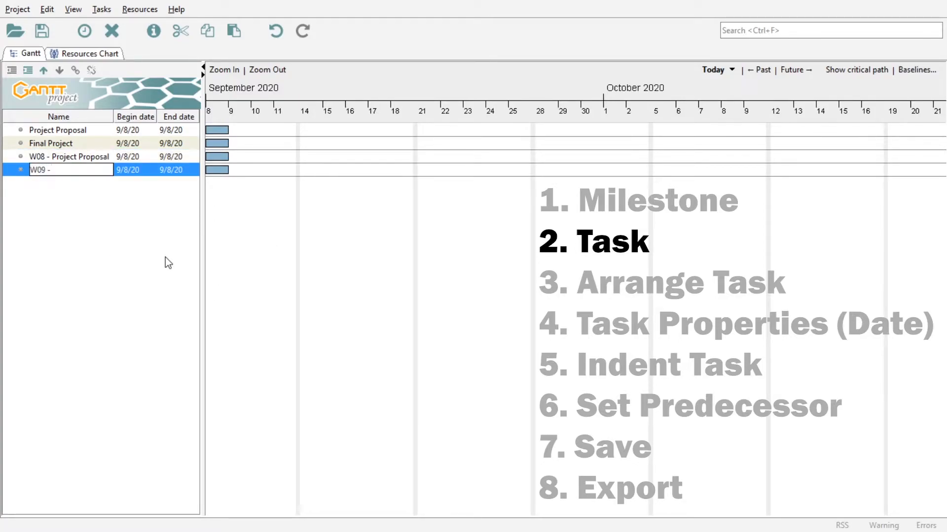
{"action": "type", "text": "Storyboa"}
{"action": "type", "text": "rd & Scout"}
{"action": "type", "text": " Location"}
{"action": "key", "text": "Return"}
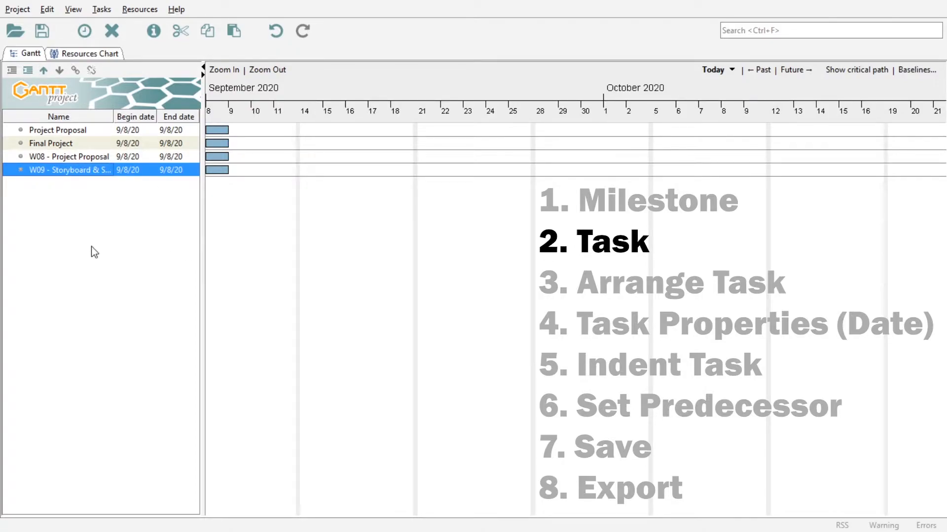
- Add a task named "W10 - Production Video & Website Development" below the W09 task
{"action": "key", "text": "ctrl+t"}
{"action": "type", "text": "W10 - "}
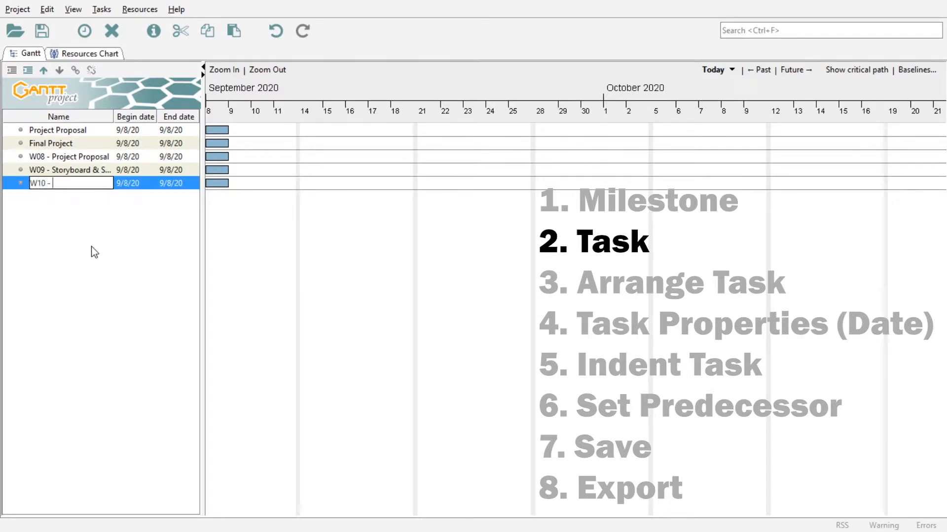
{"action": "type", "text": "Production"}
{"action": "type", "text": " Video & S"}
{"action": "type", "text": "ebsite De"}
{"action": "type", "text": "velopment"}
{"action": "key", "text": "Return"}
- Add a task named "W12 - Video Editing & Promotional Solution" below the W10 task
{"action": "right_click", "coordinate": [54, 207]}
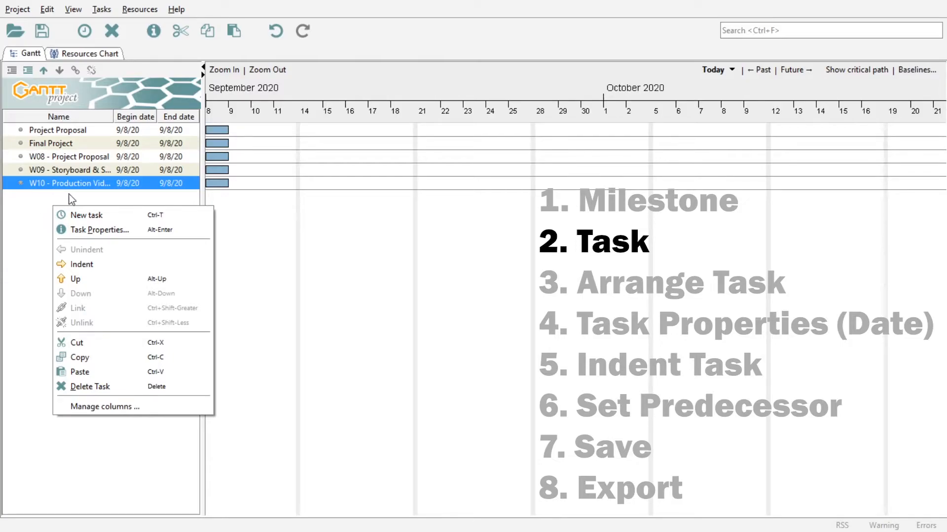
{"action": "left_click", "coordinate": [75, 216]}
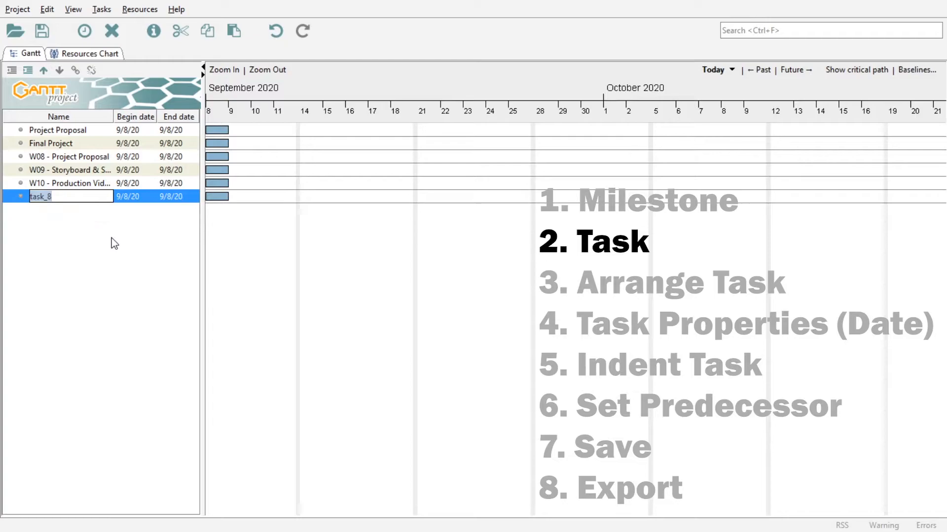
{"action": "type", "text": "W12 - Video Editing & P"}
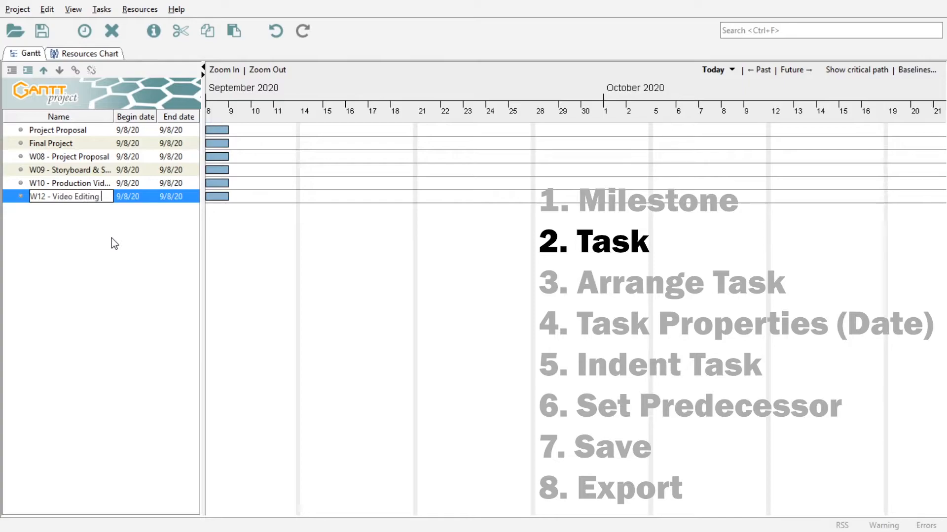
{"action": "type", "text": "romotional Solution"}
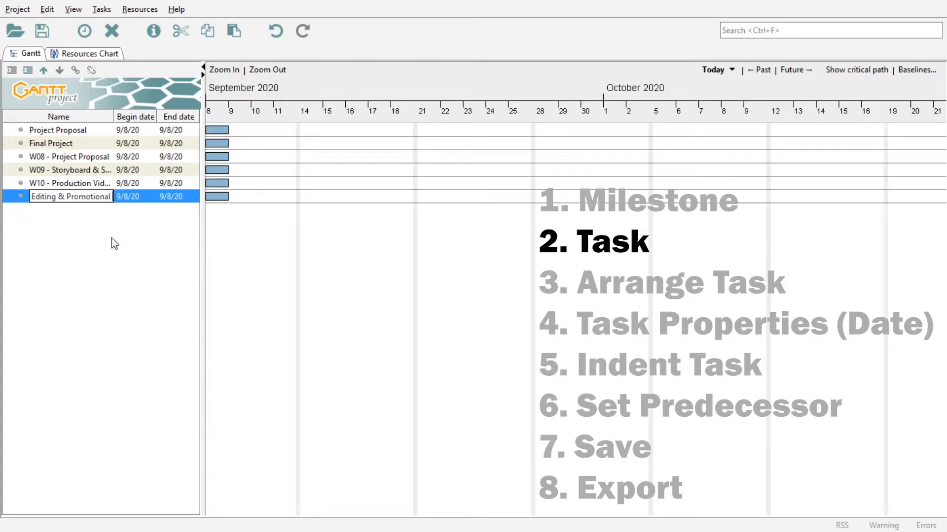
{"action": "key", "text": "Return"}
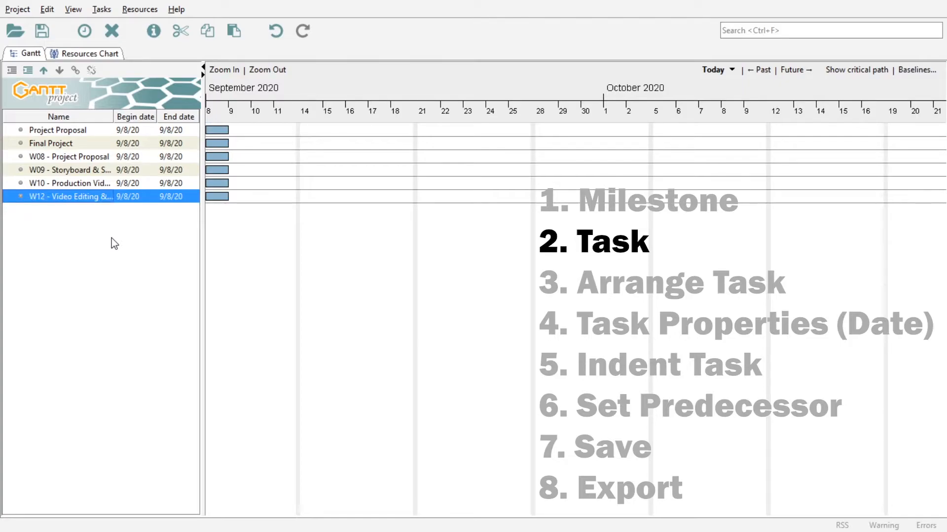
- Add two more tasks at the end of the list, named "W13 - Rough Cut" and "W14 - Final Submission"
{"action": "key", "text": "ctrl+t"}
{"action": "type", "text": "W13 - "}
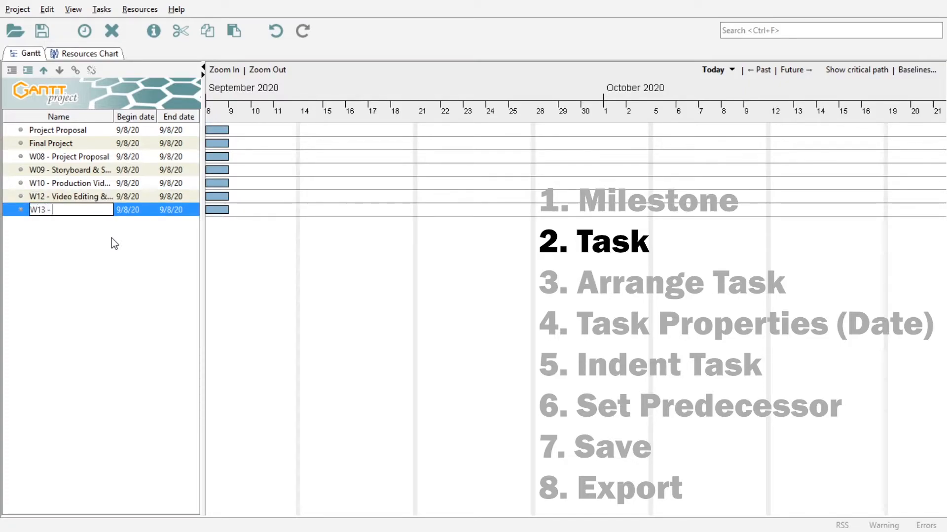
{"action": "type", "text": "Rough Cut"}
{"action": "key", "text": "Return"}
{"action": "key", "text": "ctrl+t"}
{"action": "type", "text": "W14 - Final Submission"}
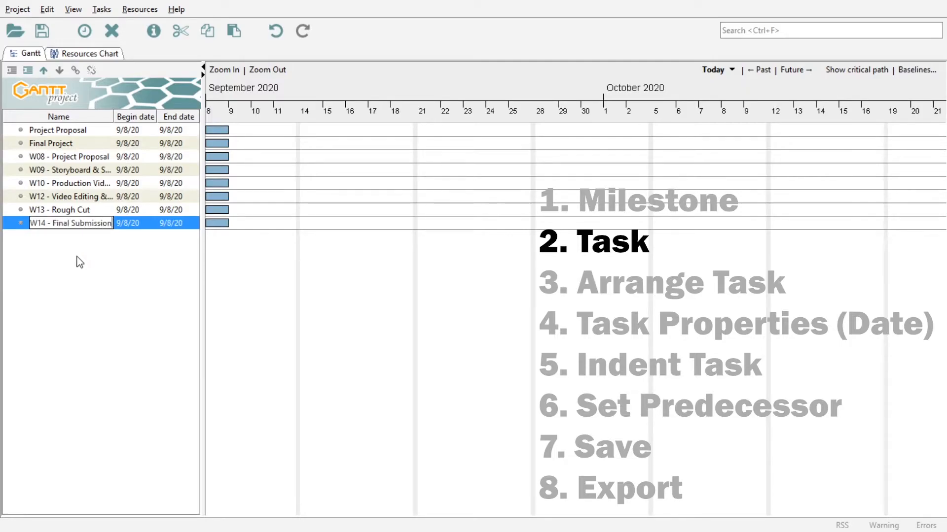
{"action": "key", "text": "Return"}
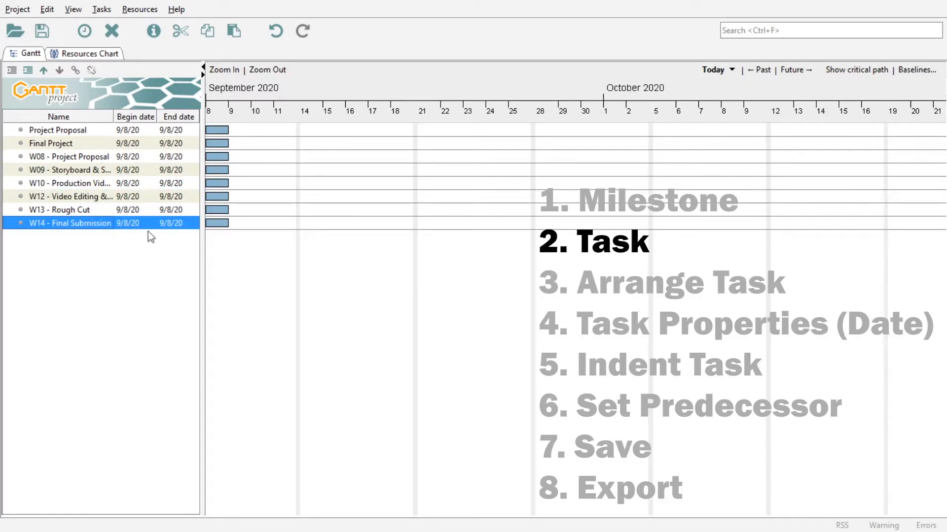
- Rename the W08 task as "W08 - Project Proposal Presentation" in its task properties
{"action": "left_click", "coordinate": [70, 131]}
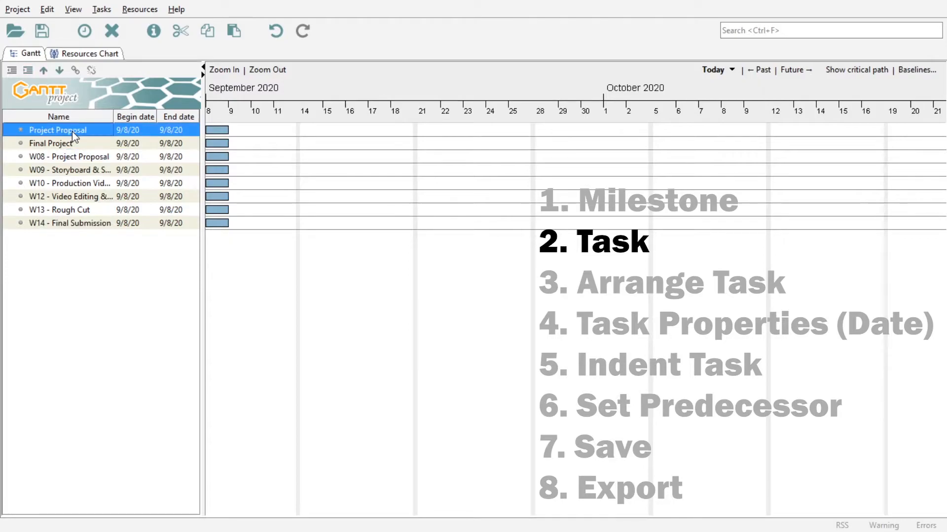
{"action": "left_click", "coordinate": [66, 157]}
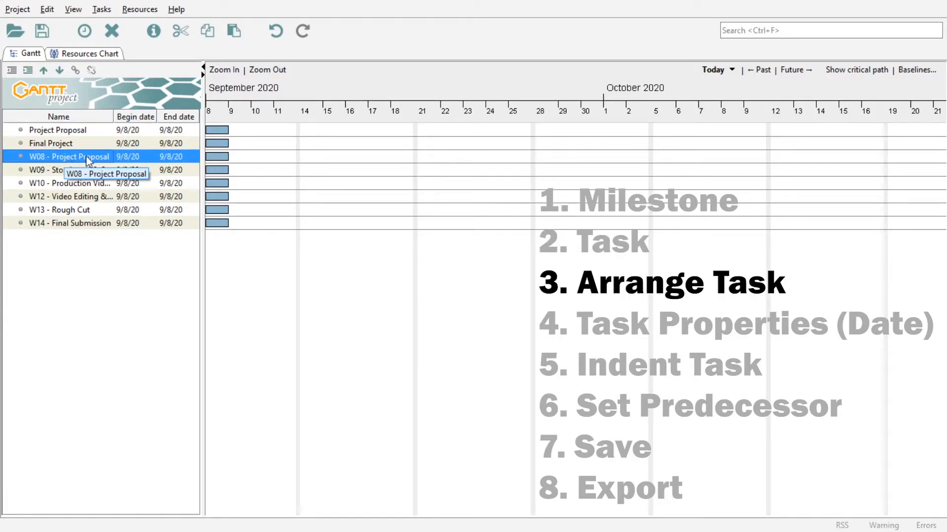
{"action": "double_click", "coordinate": [141, 162]}
{"action": "type", "text": "Project Proposal Presentation"}
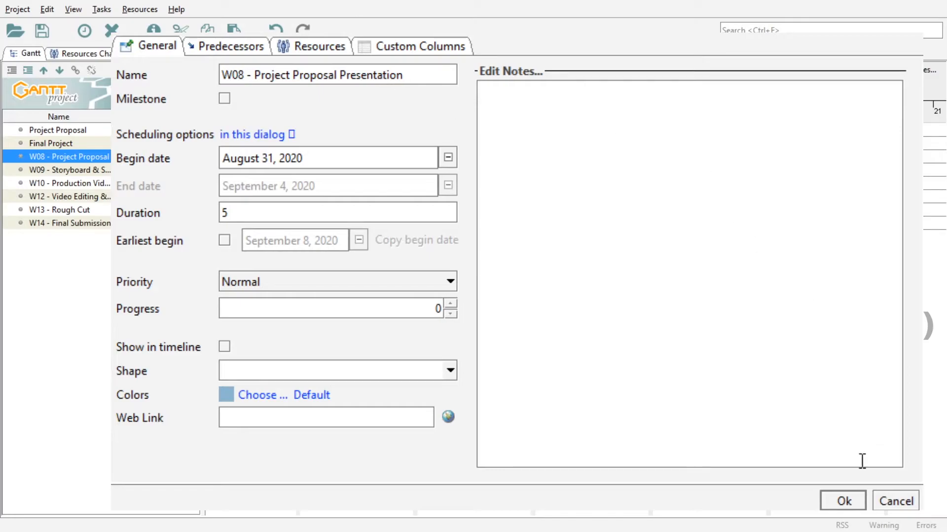
{"action": "left_click", "coordinate": [843, 501]}
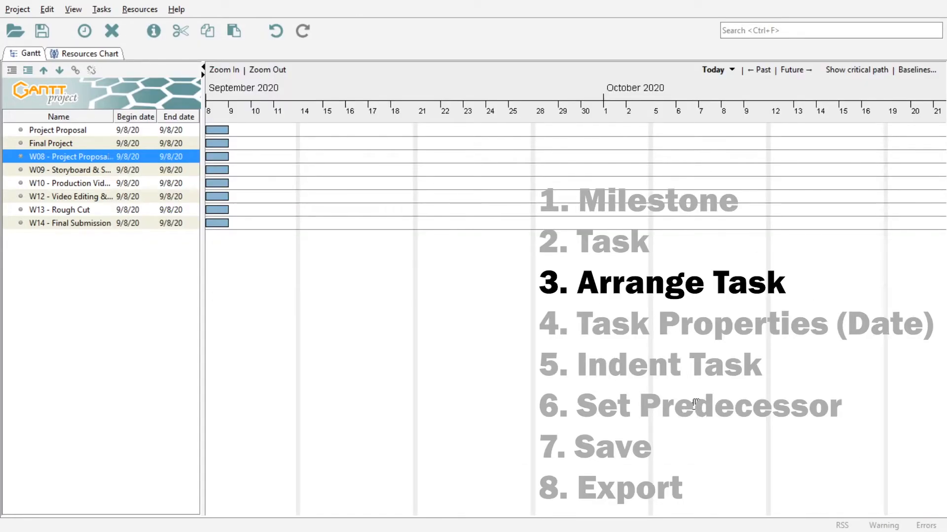
- Move the W08 task up one row so it sits directly below the Project Proposal task
{"action": "left_click", "coordinate": [44, 72]}
{"action": "left_click", "coordinate": [70, 132]}
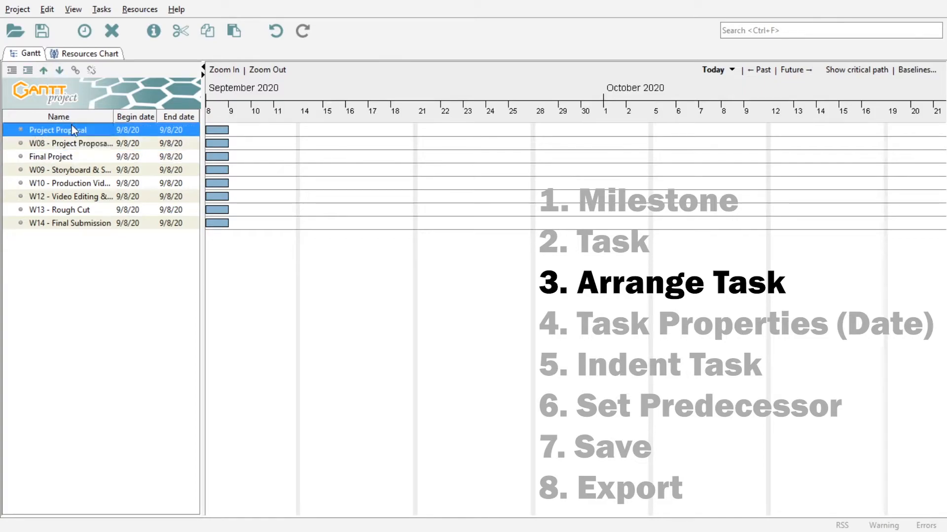
{"action": "left_click", "coordinate": [72, 146]}
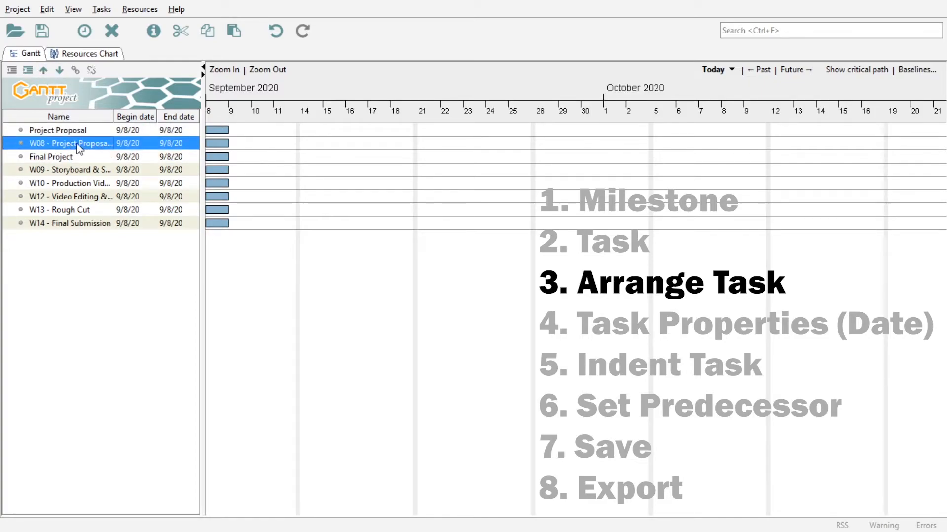
{"action": "left_click", "coordinate": [68, 132]}
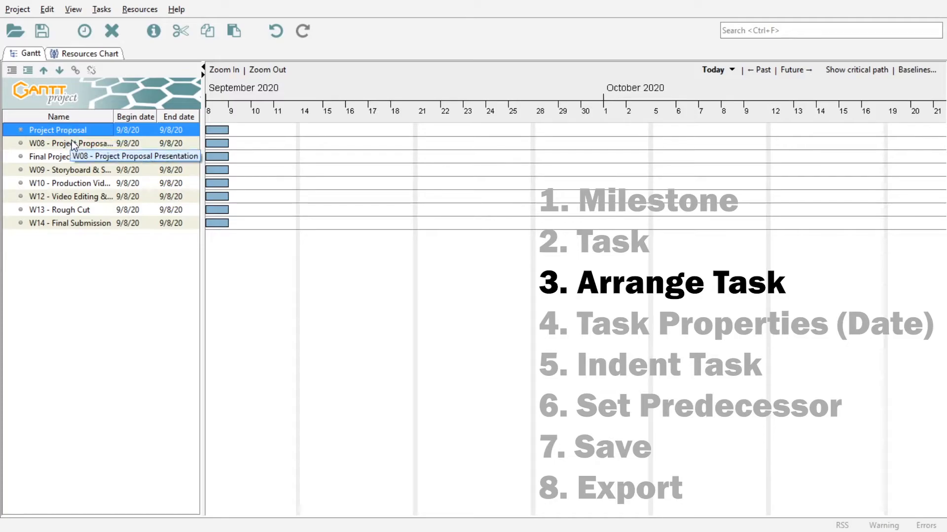
{"action": "left_click", "coordinate": [73, 145]}
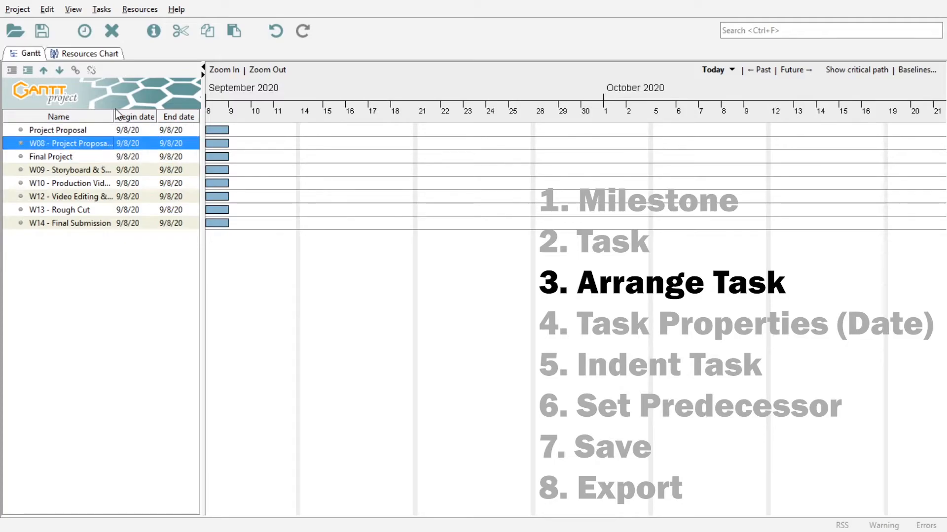
- Widen the task table and its Name column enough to fit the full task names, and go through the tasks under Final Project
{"action": "left_click_drag", "start_coordinate": [201, 124], "coordinate": [340, 127]}
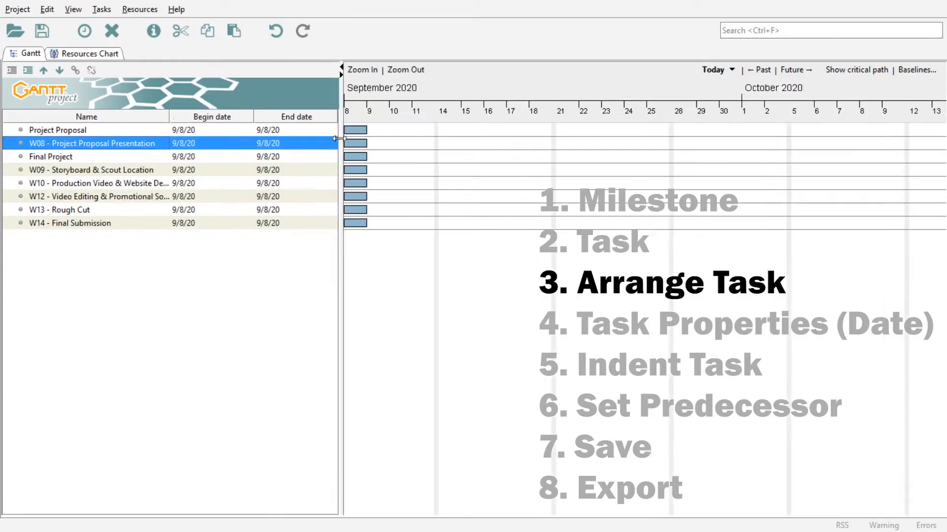
{"action": "left_click_drag", "start_coordinate": [170, 124], "coordinate": [212, 128]}
{"action": "left_click", "coordinate": [73, 158]}
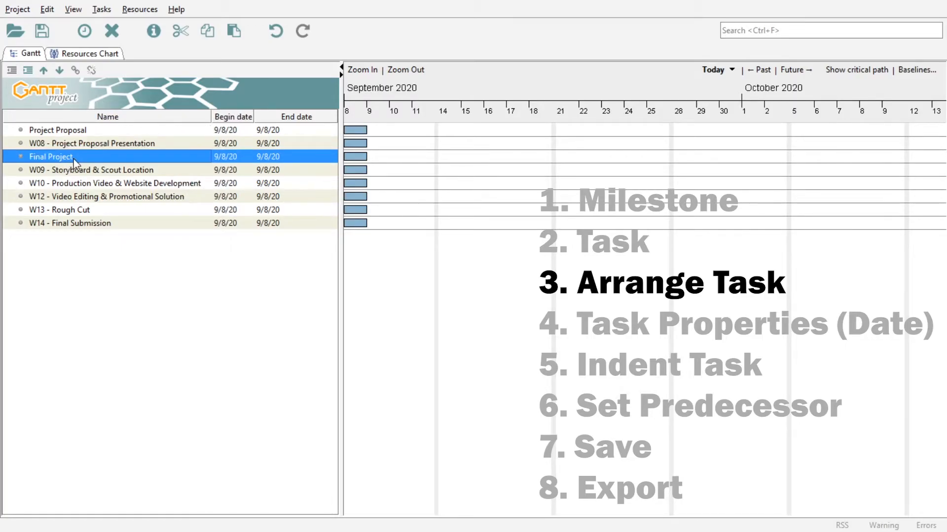
{"action": "left_click", "coordinate": [122, 172]}
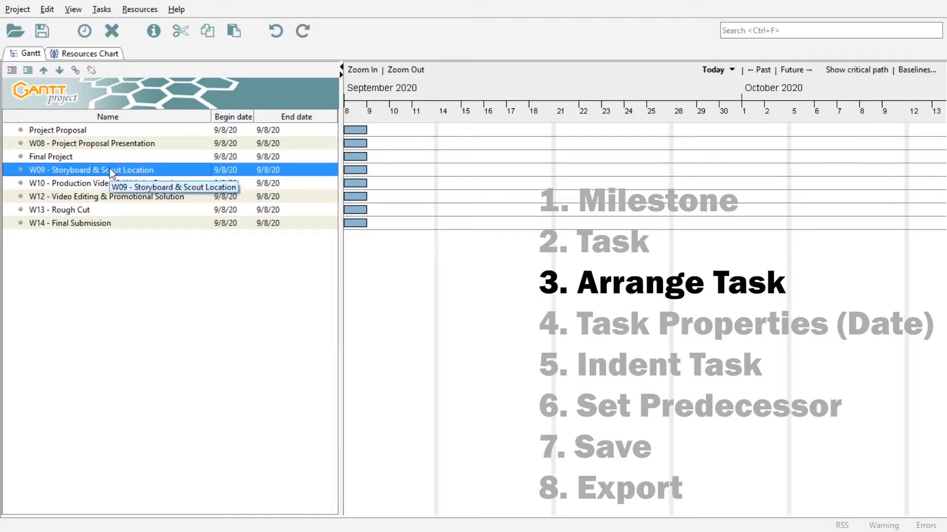
{"action": "left_click", "coordinate": [172, 184]}
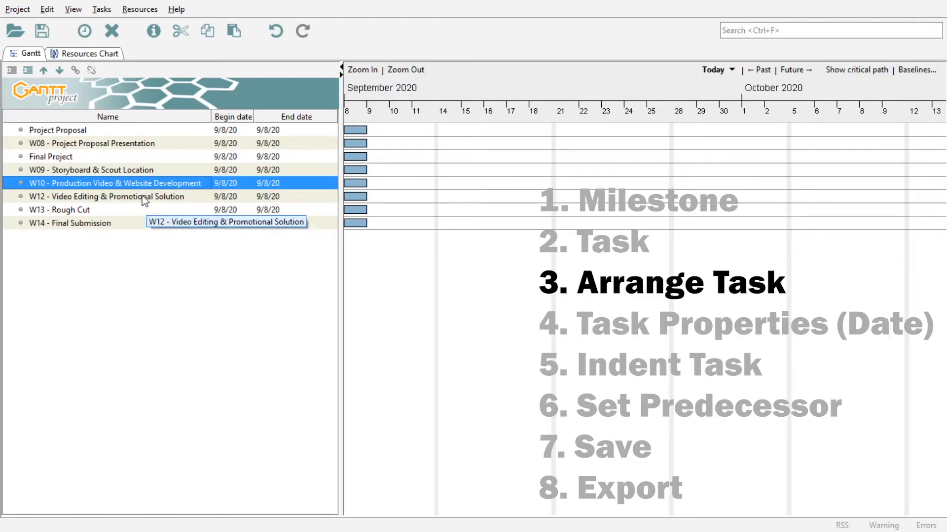
{"action": "left_click", "coordinate": [112, 196]}
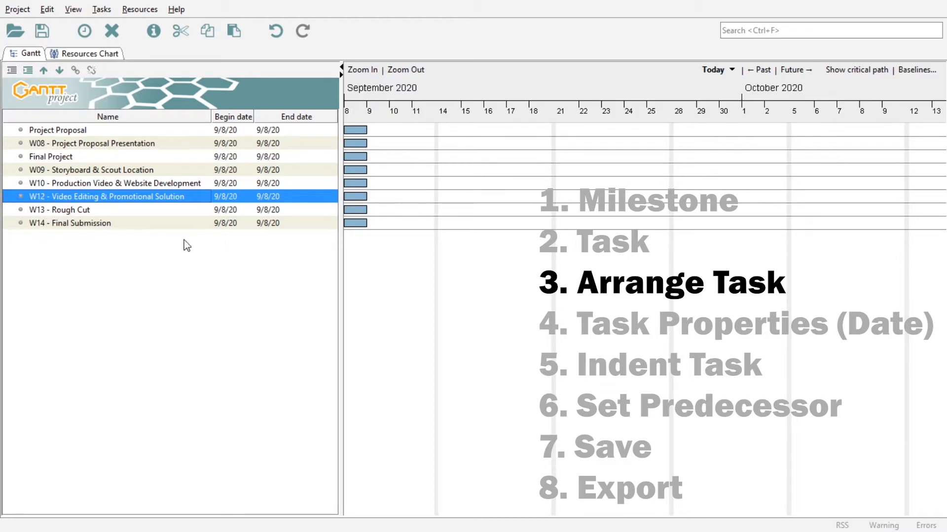
- Review the order of the weekly tasks under Project Proposal and Final Project
{"action": "left_click", "coordinate": [113, 209]}
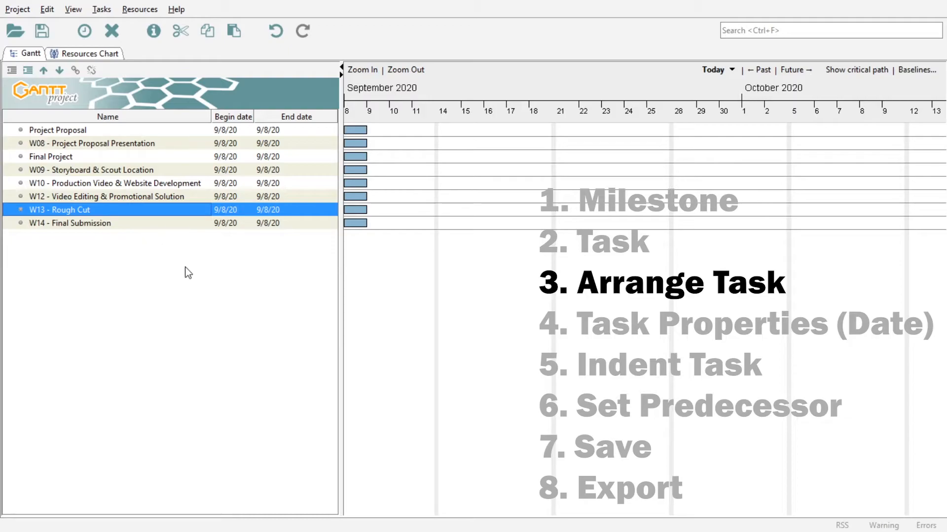
{"action": "left_click", "coordinate": [143, 225]}
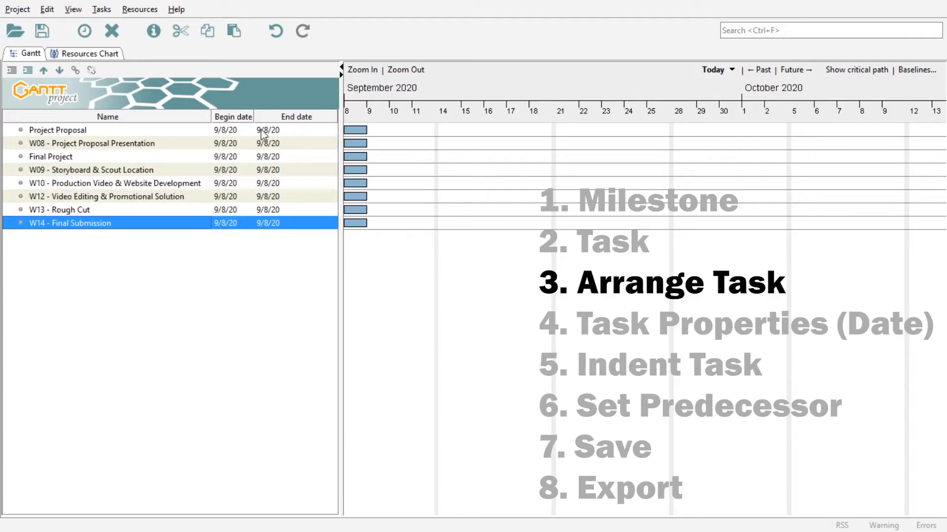
{"action": "left_click", "coordinate": [74, 142]}
{"action": "left_click", "coordinate": [85, 133]}
{"action": "left_click", "coordinate": [90, 158]}
{"action": "left_click", "coordinate": [94, 143]}
{"action": "left_click", "coordinate": [96, 169]}
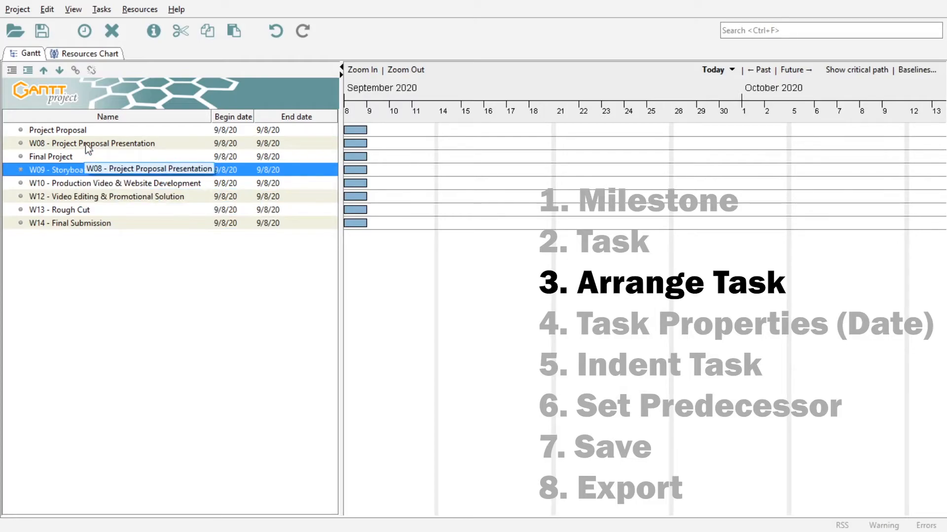
- Schedule the W08 - Project Proposal Presentation task to begin on August 31, 2020 with a duration of 5 days
{"action": "left_click", "coordinate": [150, 150]}
{"action": "left_click", "coordinate": [161, 144]}
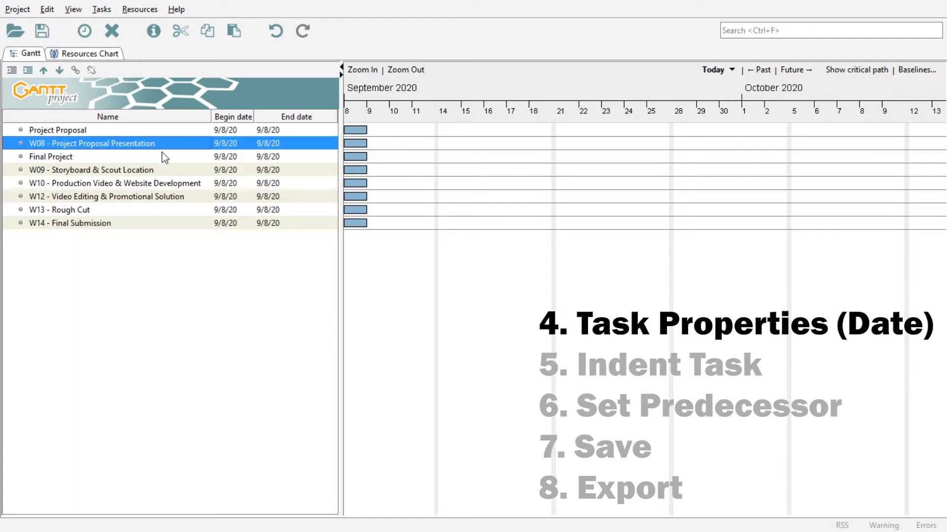
{"action": "right_click", "coordinate": [118, 141]}
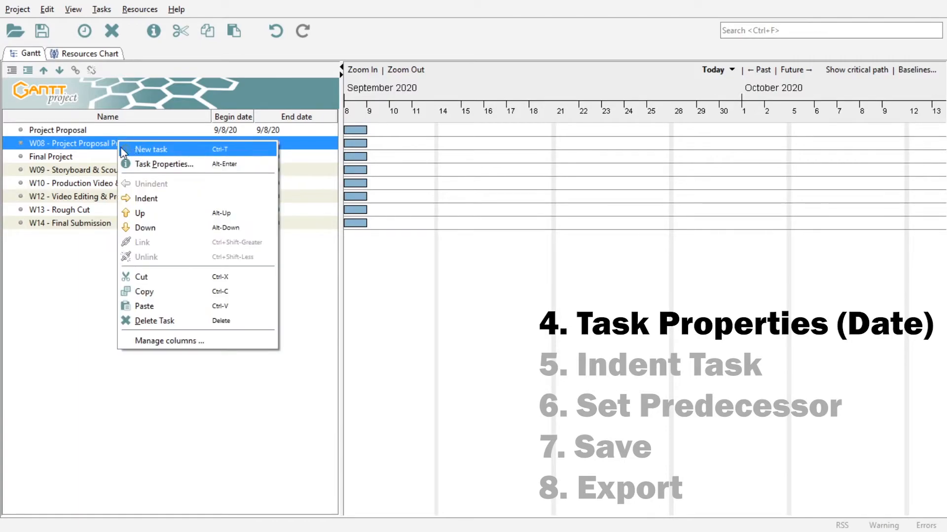
{"action": "left_click", "coordinate": [108, 142]}
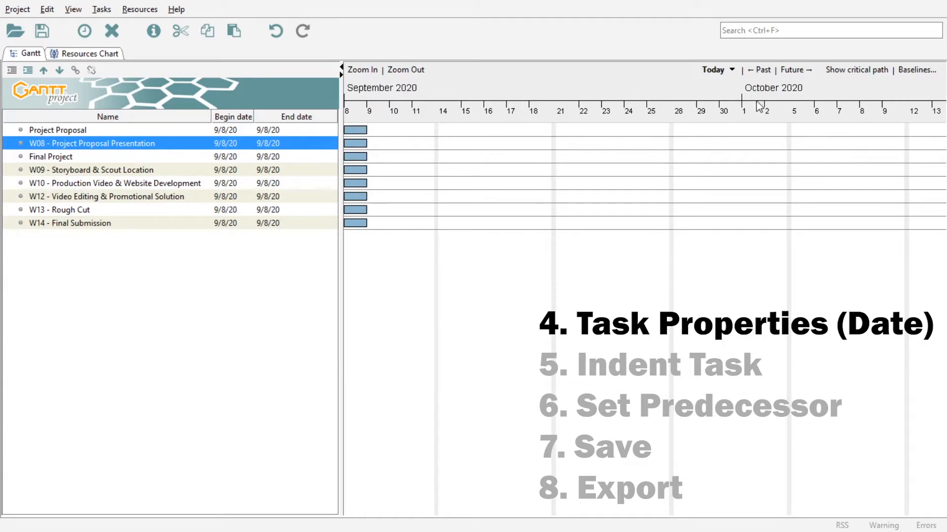
{"action": "right_click", "coordinate": [143, 142]}
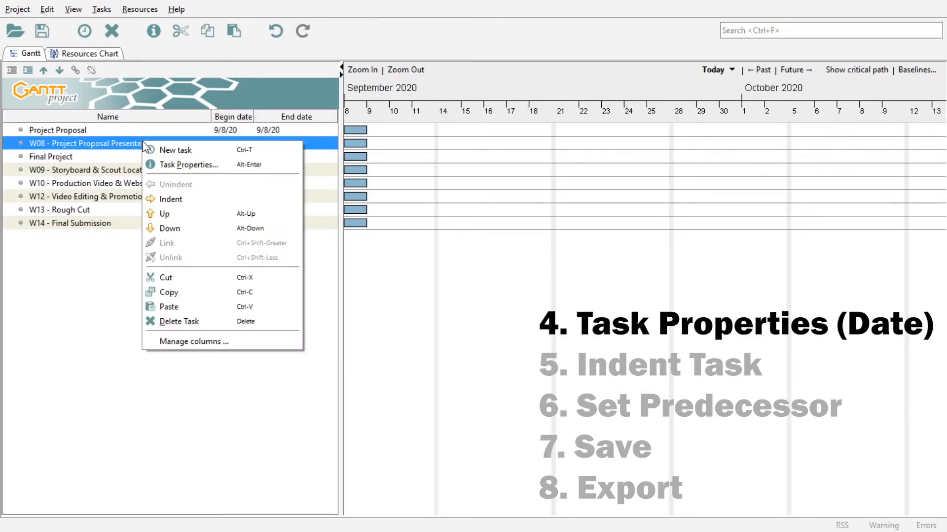
{"action": "left_click", "coordinate": [185, 164]}
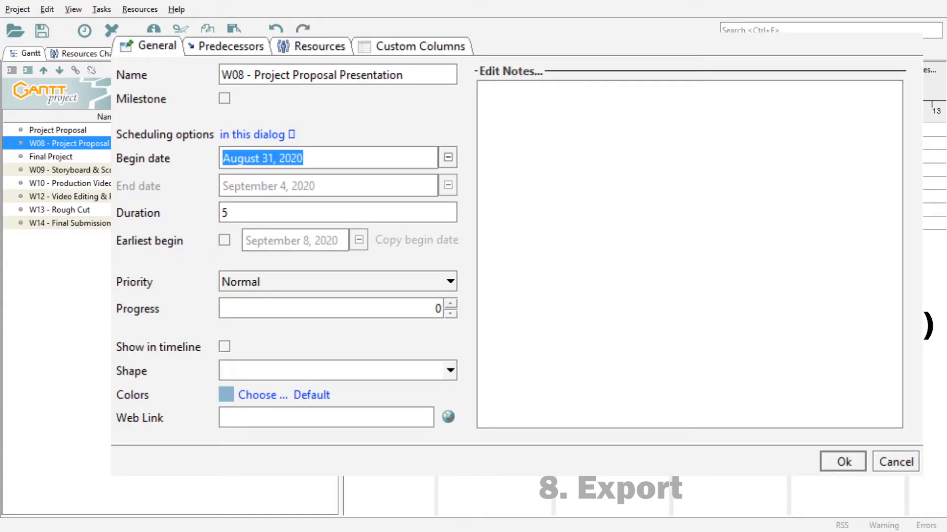
{"action": "left_click", "coordinate": [448, 156]}
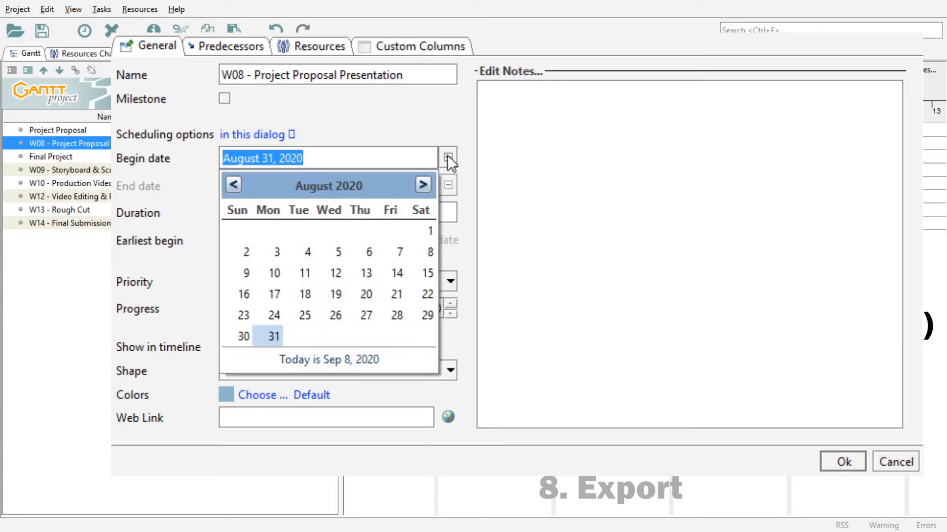
{"action": "left_click", "coordinate": [447, 156]}
{"action": "left_click", "coordinate": [301, 207]}
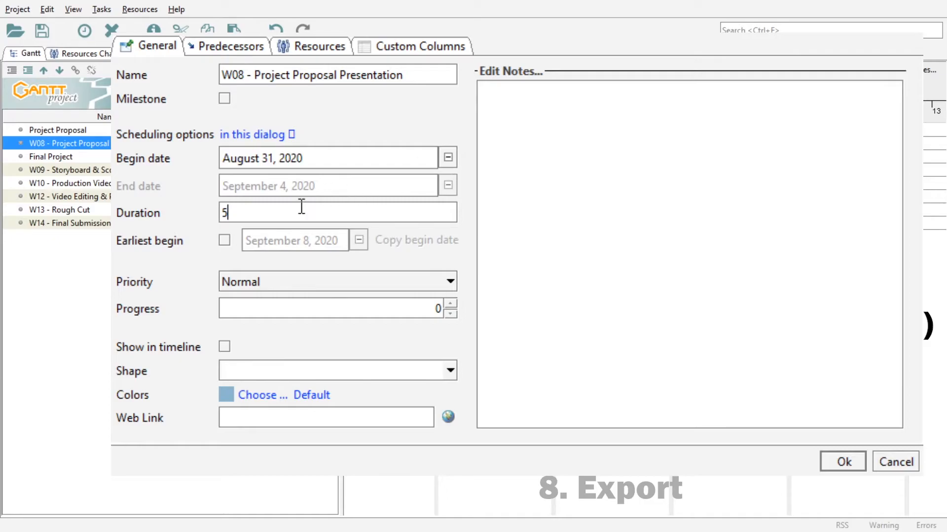
{"action": "left_click", "coordinate": [844, 463]}
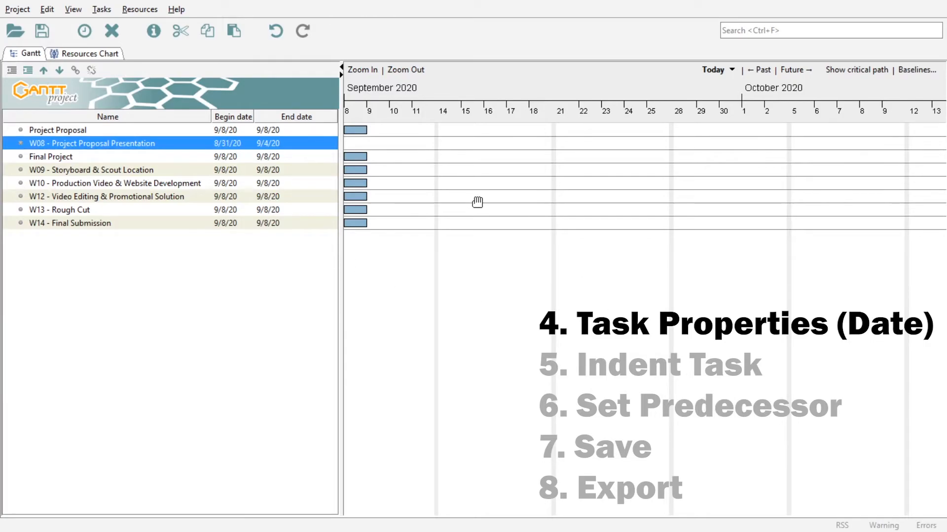
- Set the W09 - Storyboard & Scout Location task's begin date to September 7, 2020 and its duration to 5 days
{"action": "left_click_drag", "start_coordinate": [449, 201], "coordinate": [726, 199]}
{"action": "left_click_drag", "start_coordinate": [788, 194], "coordinate": [755, 211]}
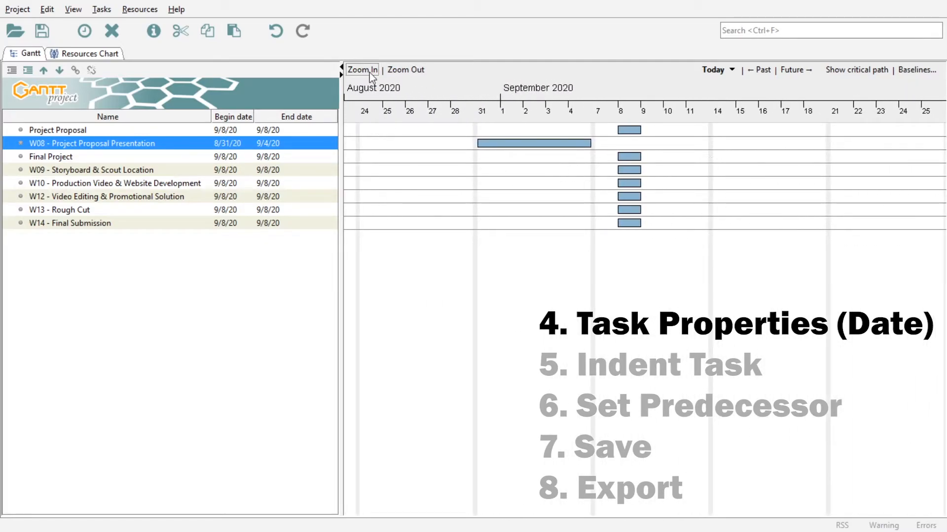
{"action": "left_click", "coordinate": [405, 70]}
{"action": "left_click", "coordinate": [404, 70]}
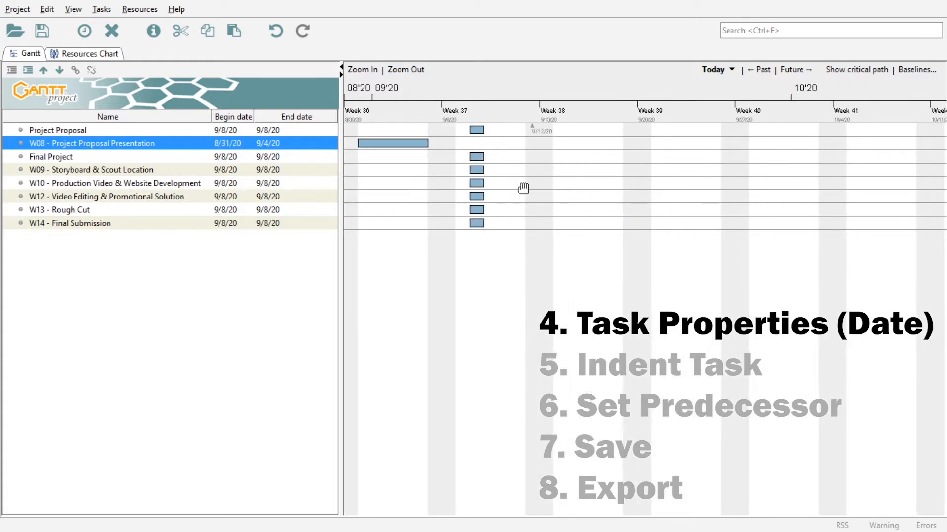
{"action": "left_click", "coordinate": [116, 171]}
{"action": "right_click", "coordinate": [115, 170]}
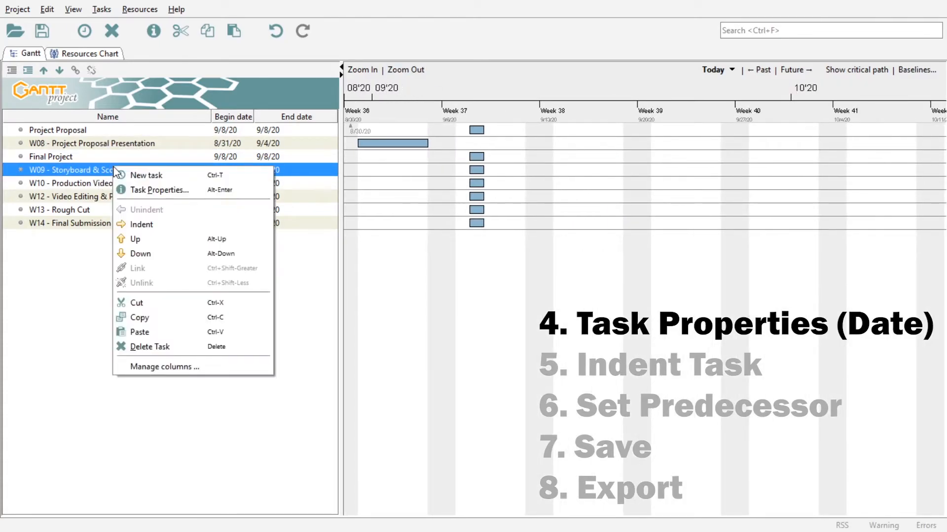
{"action": "left_click", "coordinate": [171, 190]}
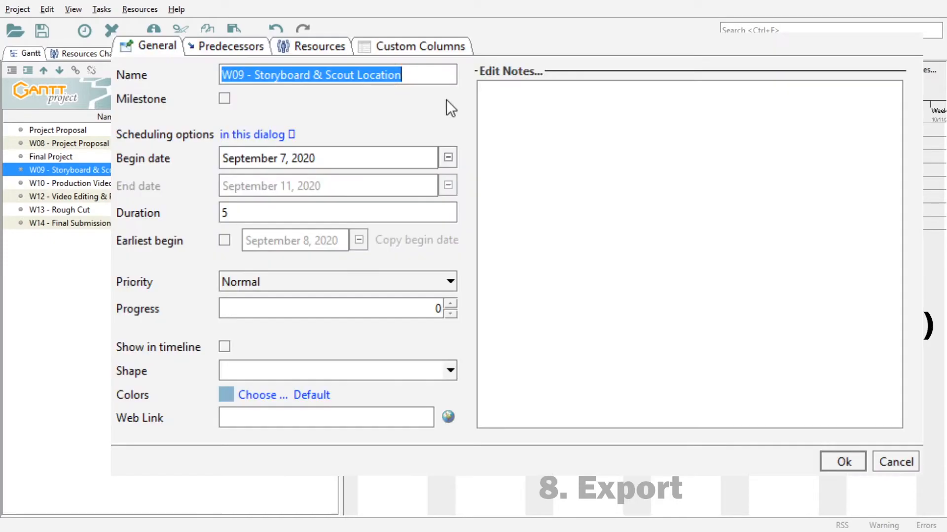
{"action": "left_click", "coordinate": [452, 163]}
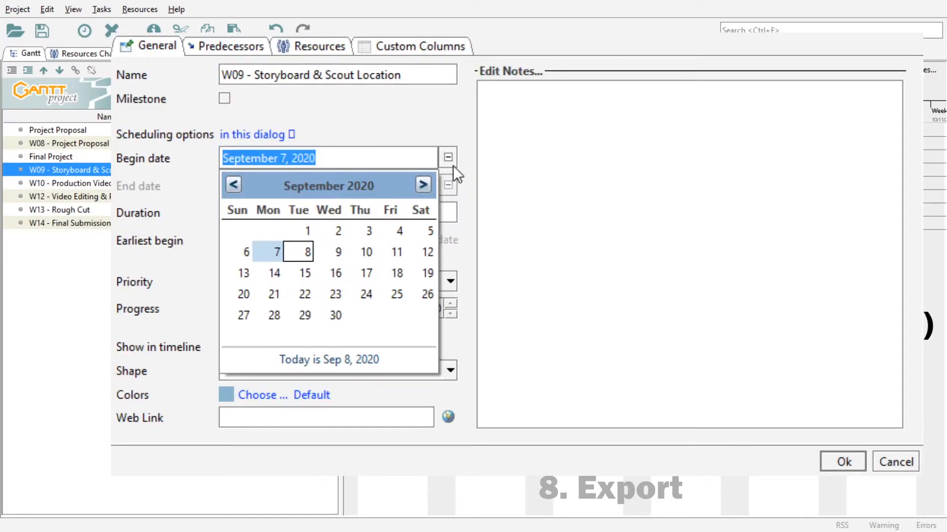
{"action": "left_click", "coordinate": [453, 165]}
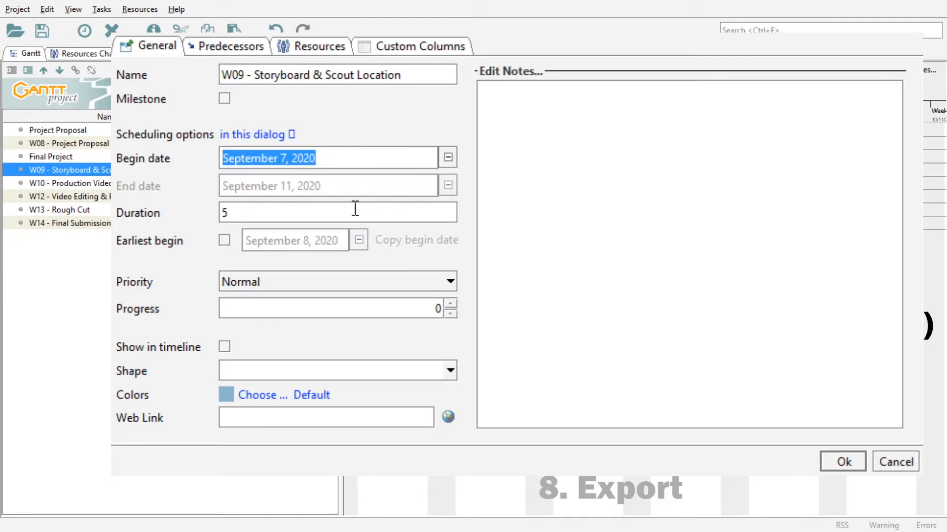
{"action": "left_click", "coordinate": [819, 459]}
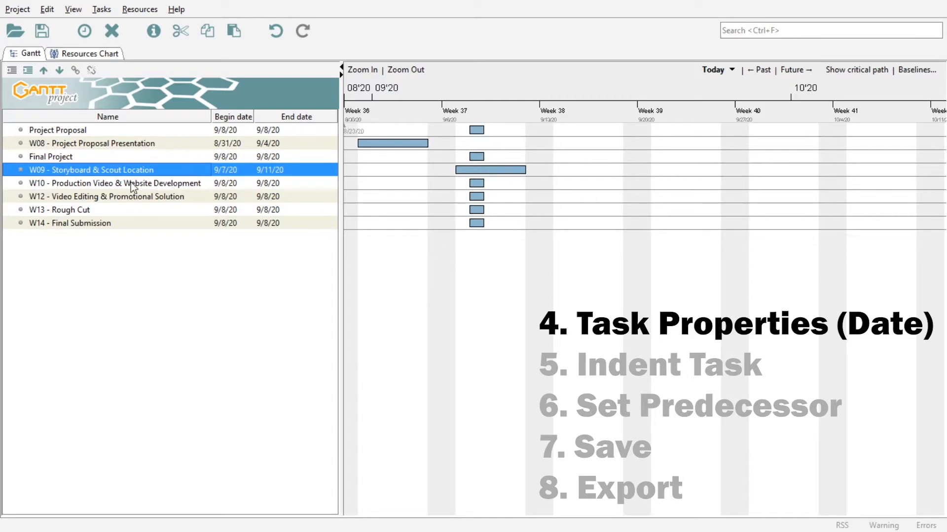
- Set the W10 - Production Video & Website Development task's begin date to September 14, 2020 and its duration to 10 days
{"action": "left_click_drag", "start_coordinate": [131, 182], "coordinate": [136, 186]}
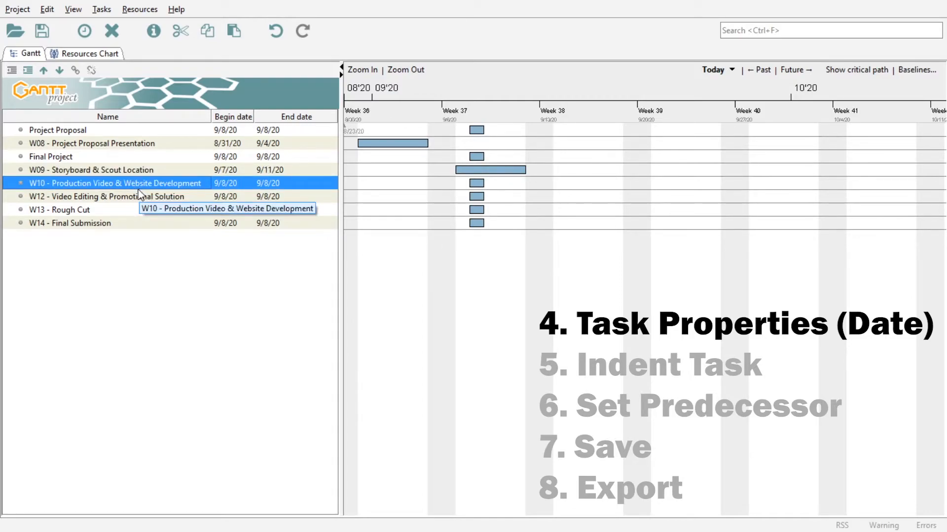
{"action": "right_click", "coordinate": [136, 187]}
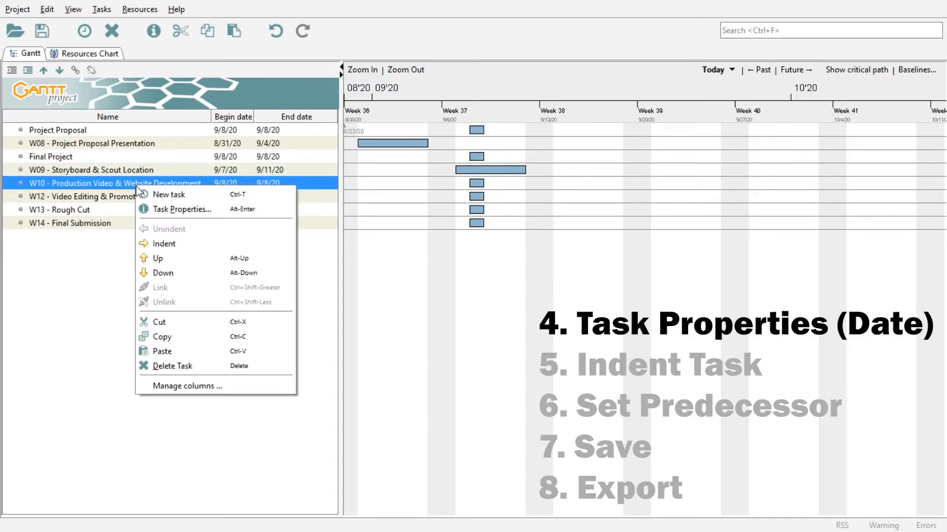
{"action": "left_click", "coordinate": [180, 209]}
{"action": "left_click", "coordinate": [448, 156]}
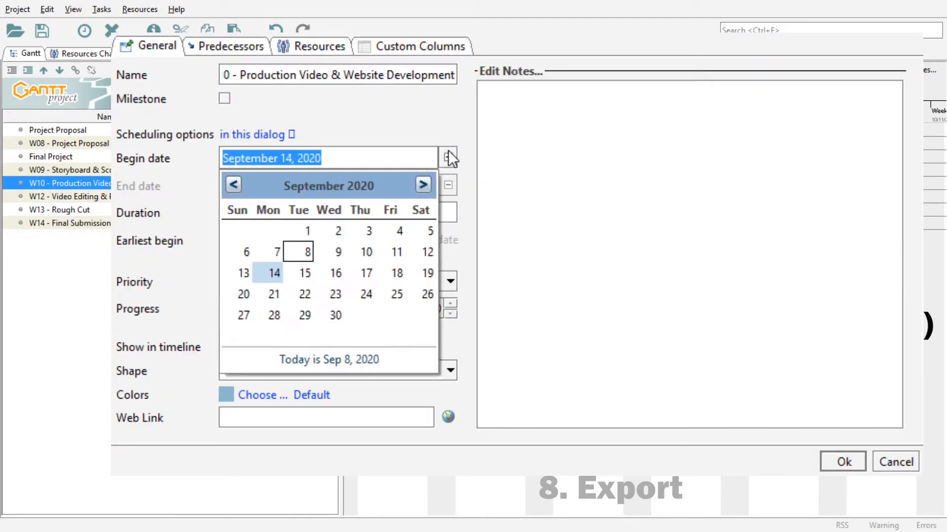
{"action": "left_click", "coordinate": [448, 156]}
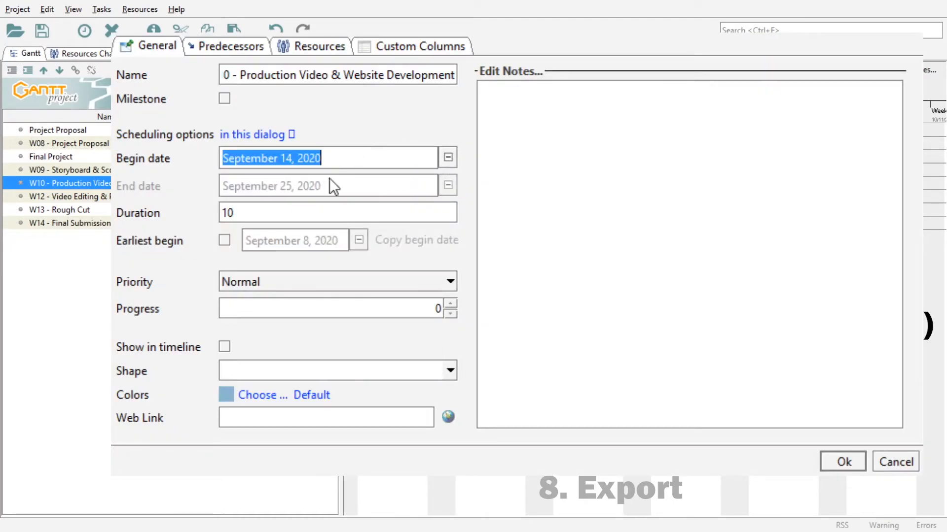
{"action": "left_click", "coordinate": [278, 217]}
{"action": "double_click", "coordinate": [278, 217]}
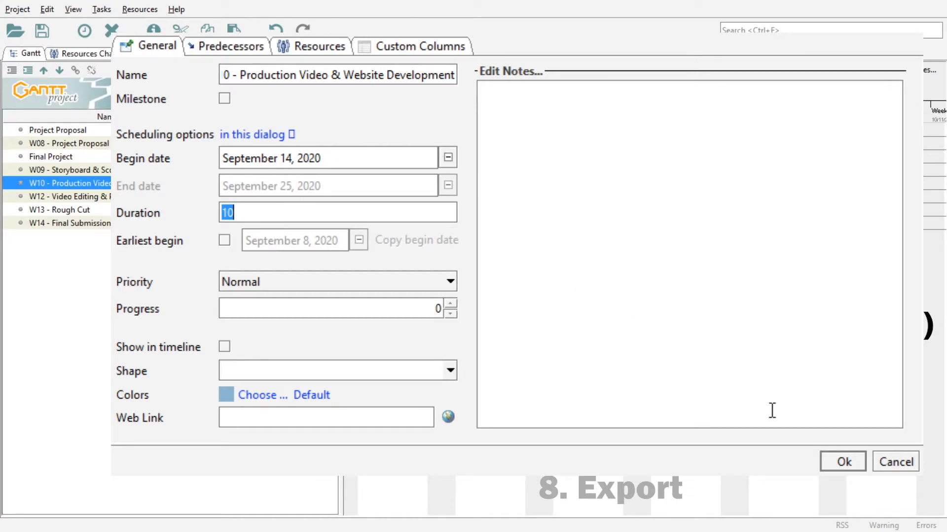
{"action": "left_click", "coordinate": [842, 460]}
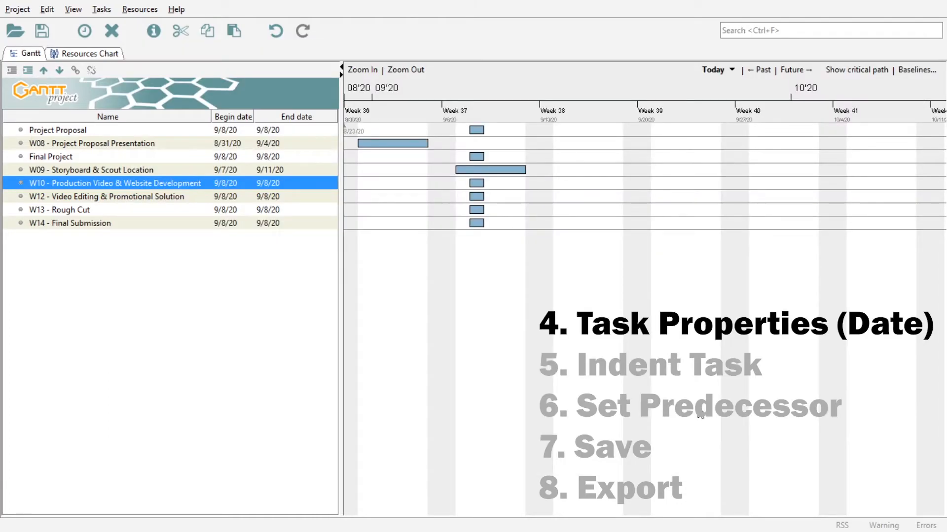
- Set the W12 - Video Editing & Promotional Solution task to begin on September 28, 2020 and last 5 days
{"action": "right_click", "coordinate": [176, 196]}
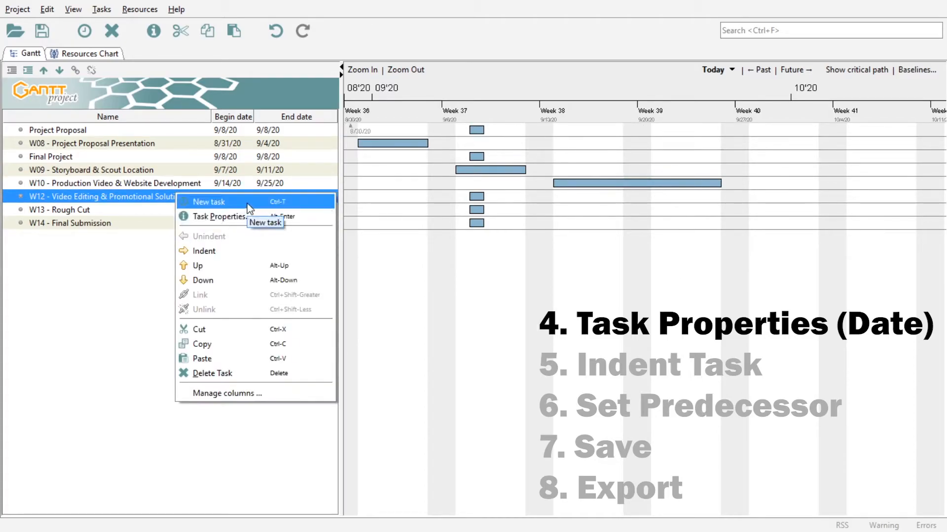
{"action": "left_click", "coordinate": [231, 217]}
{"action": "left_click", "coordinate": [452, 152]}
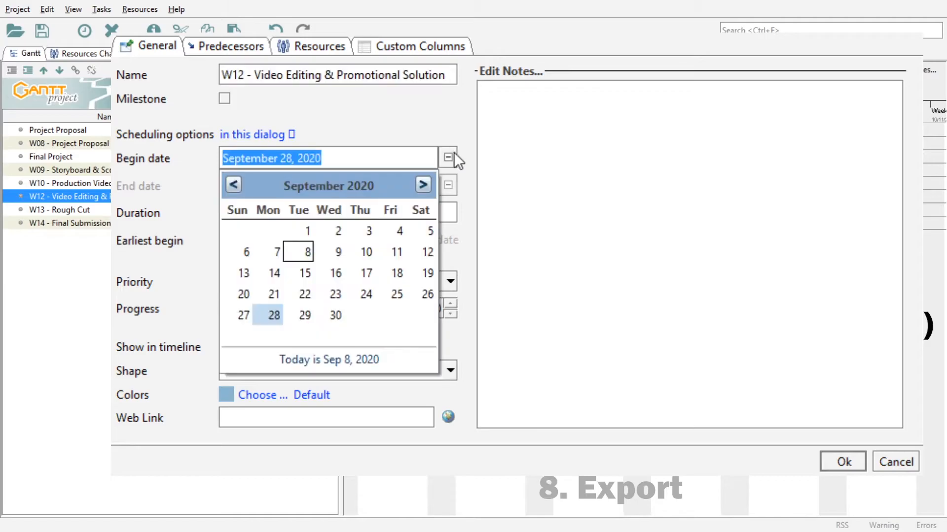
{"action": "left_click", "coordinate": [454, 154]}
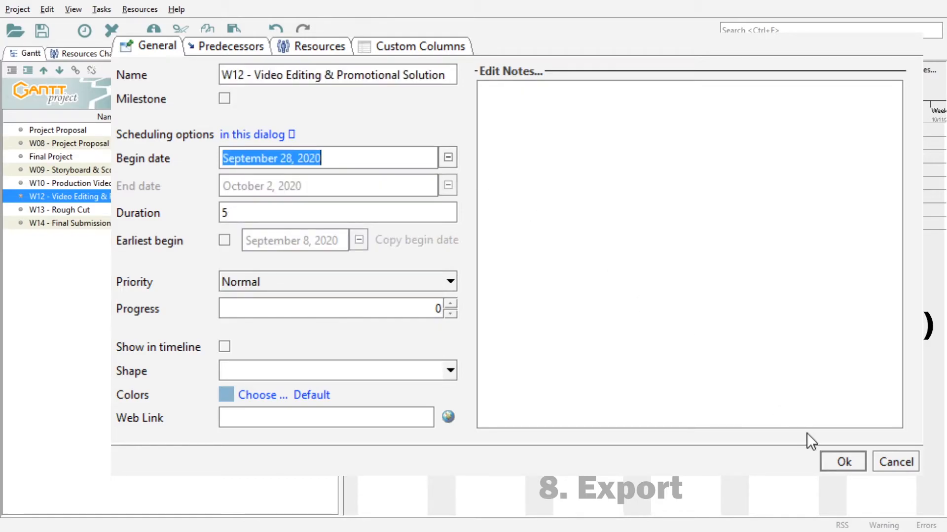
{"action": "left_click", "coordinate": [838, 461]}
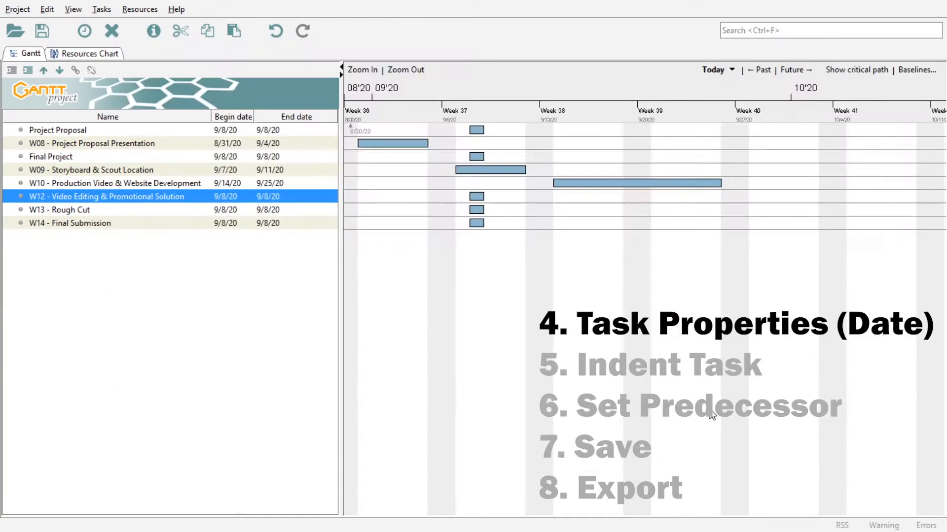
- Set the W13 - Rough Cut task to begin on October 5, 2020 and last 5 days
{"action": "left_click", "coordinate": [414, 72]}
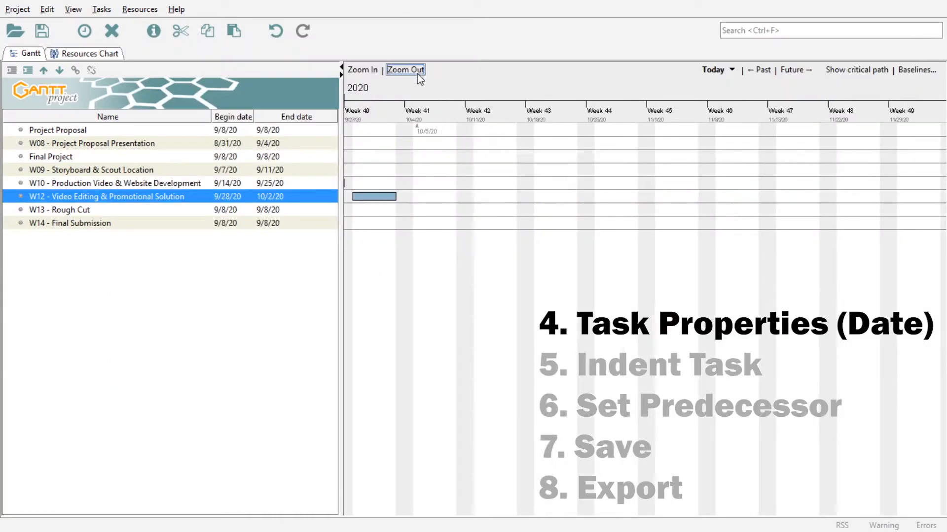
{"action": "left_click_drag", "start_coordinate": [387, 211], "coordinate": [716, 231]}
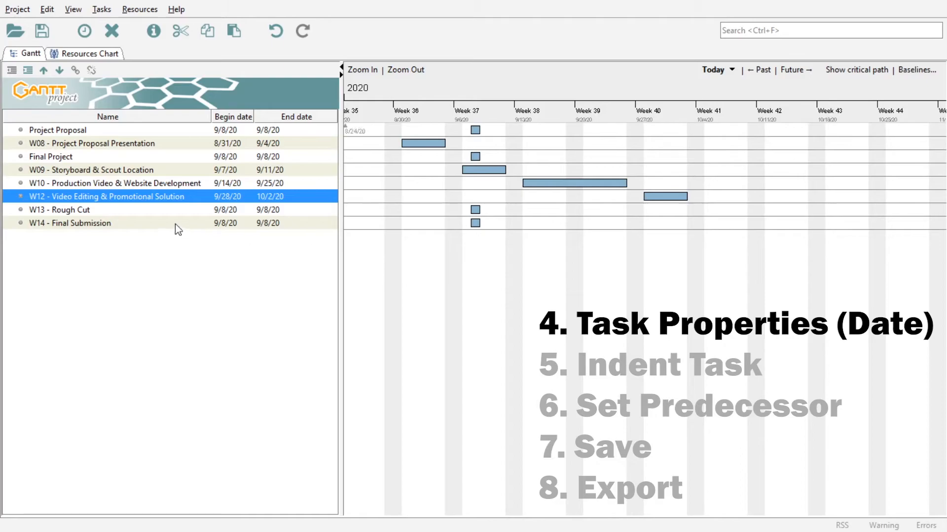
{"action": "left_click", "coordinate": [120, 209]}
{"action": "right_click", "coordinate": [118, 211]}
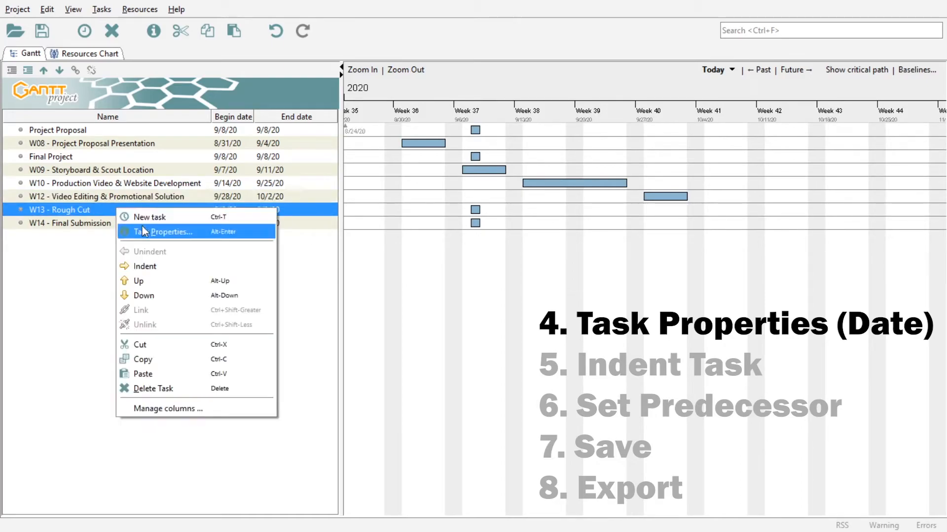
{"action": "left_click", "coordinate": [178, 232]}
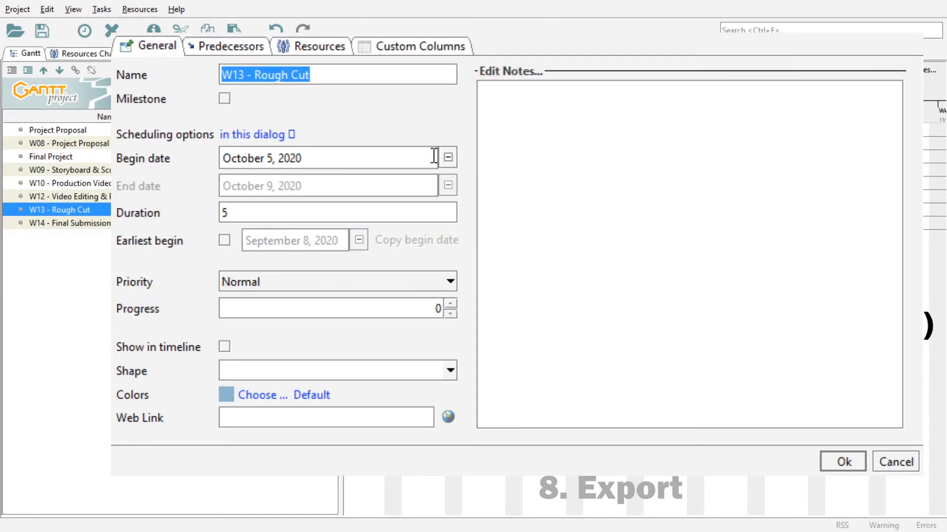
{"action": "left_click", "coordinate": [447, 157]}
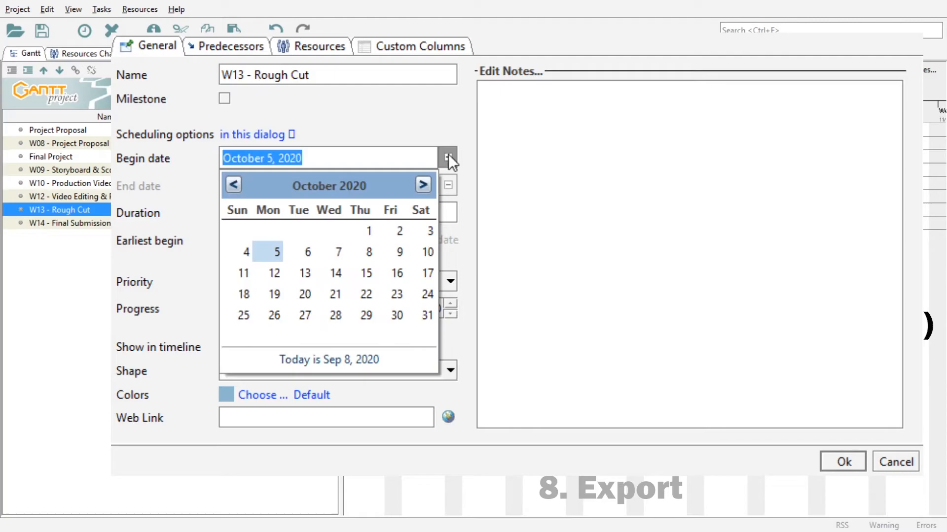
{"action": "left_click", "coordinate": [431, 133]}
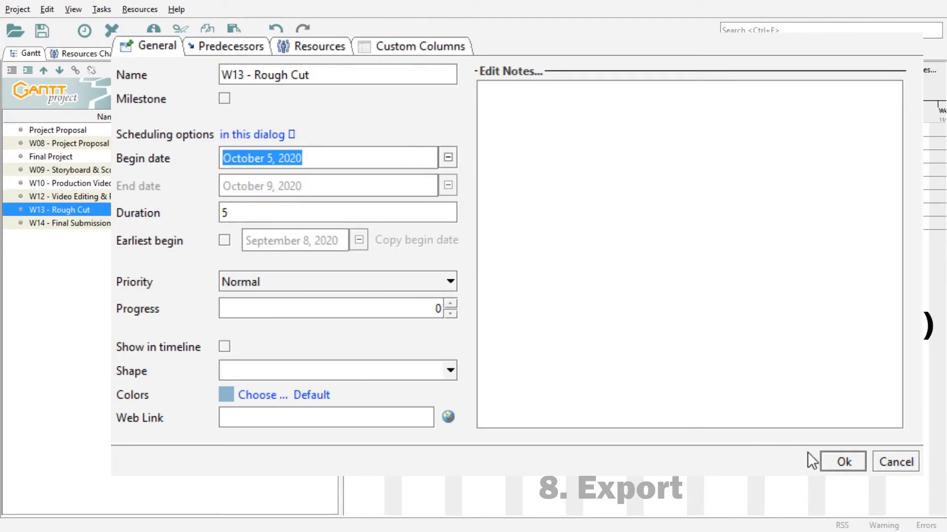
{"action": "left_click", "coordinate": [852, 460]}
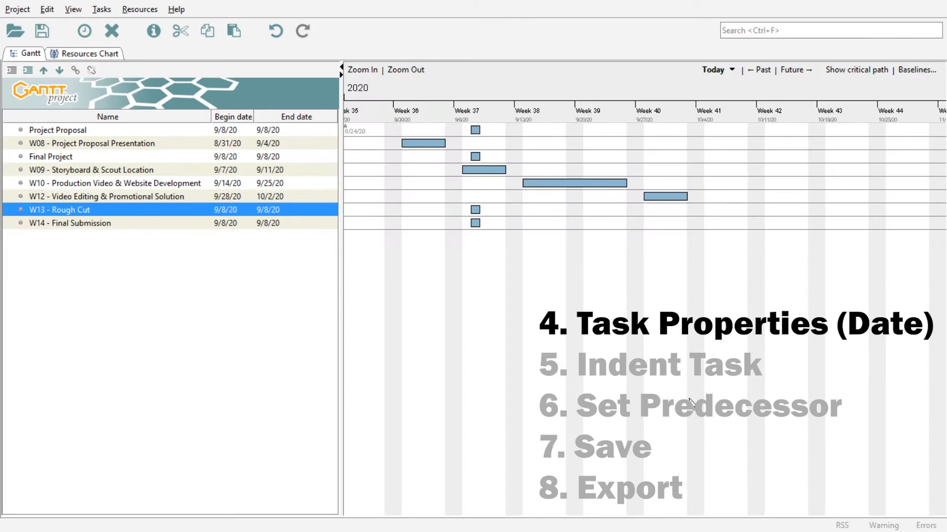
- Set the W14 - Final Submission task to begin on October 12, 2020 with a duration of 5 days
{"action": "right_click", "coordinate": [197, 225]}
{"action": "left_click", "coordinate": [233, 245]}
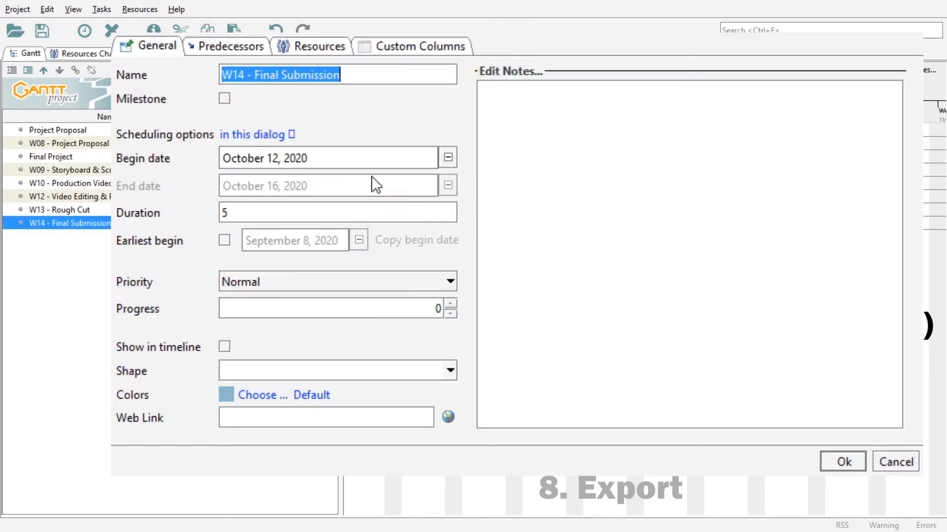
{"action": "left_click", "coordinate": [450, 158]}
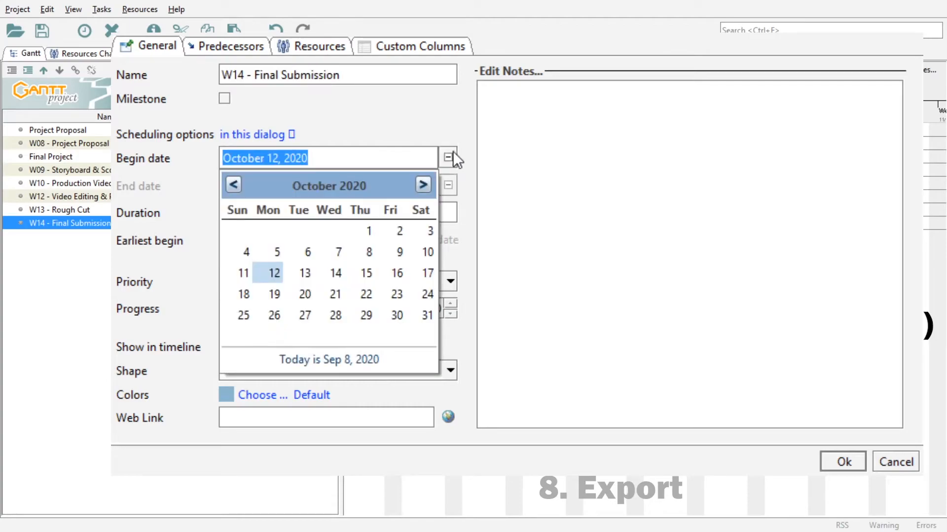
{"action": "left_click", "coordinate": [450, 155]}
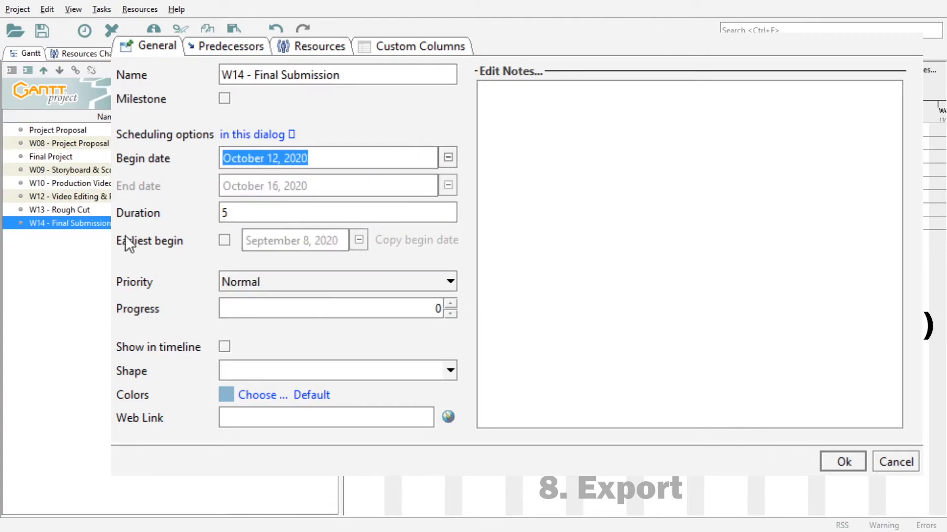
{"action": "left_click", "coordinate": [244, 209]}
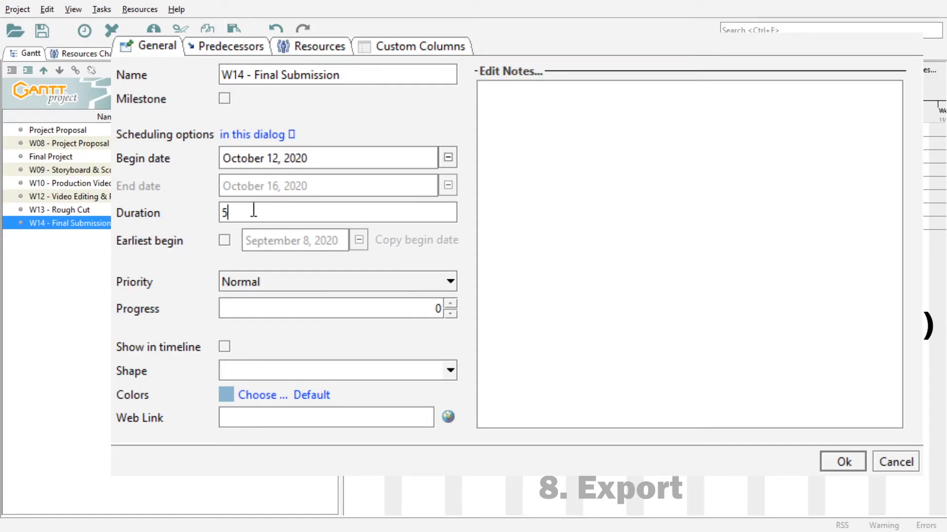
{"action": "left_click", "coordinate": [841, 461]}
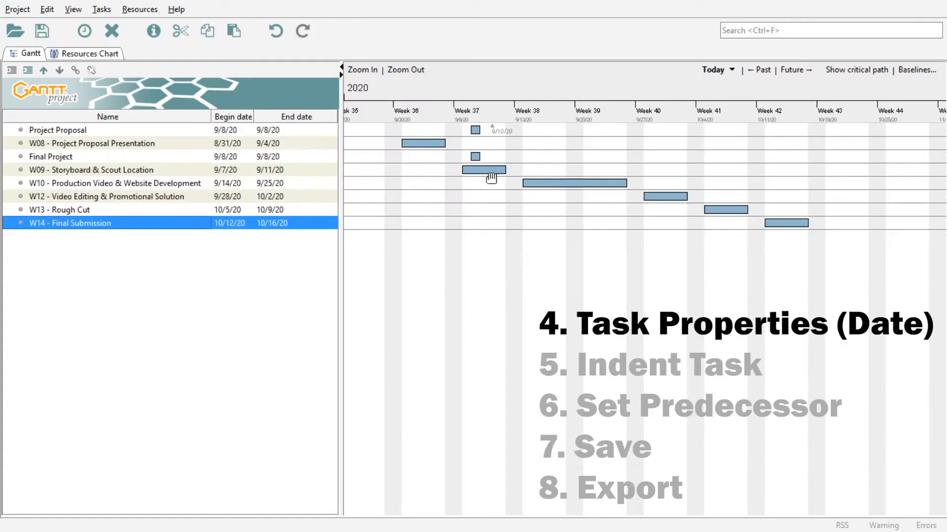
- Review the W08 to W14 tasks against their timeline bars, along with the Project Proposal and Final Project headings
{"action": "left_click_drag", "start_coordinate": [408, 205], "coordinate": [458, 206]}
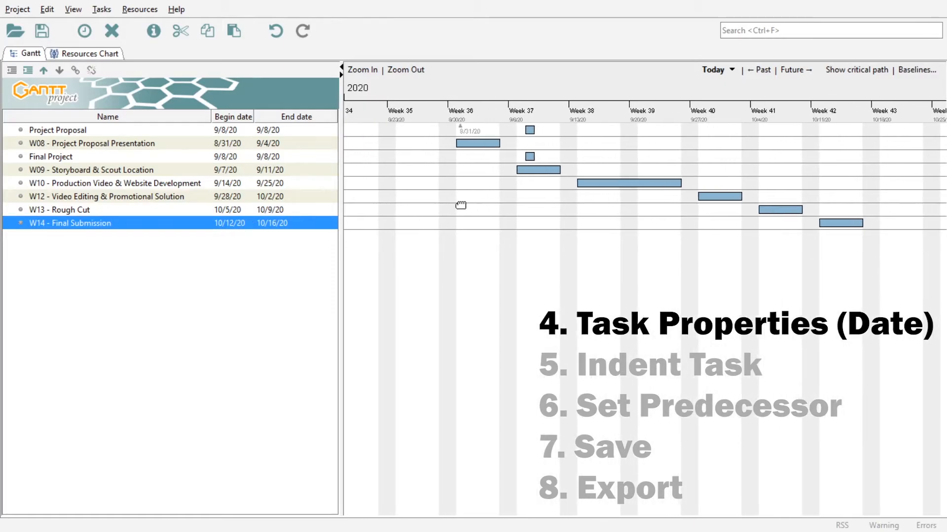
{"action": "left_click", "coordinate": [118, 149]}
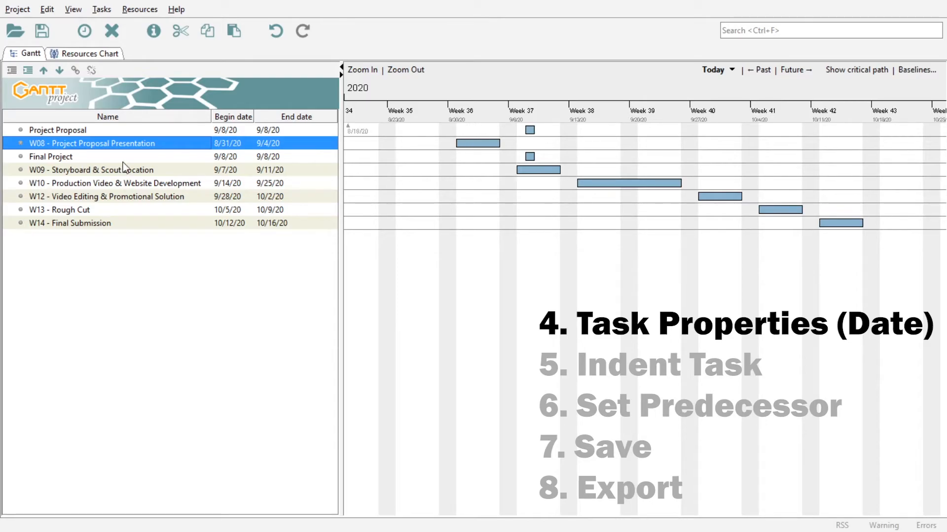
{"action": "left_click", "coordinate": [135, 170]}
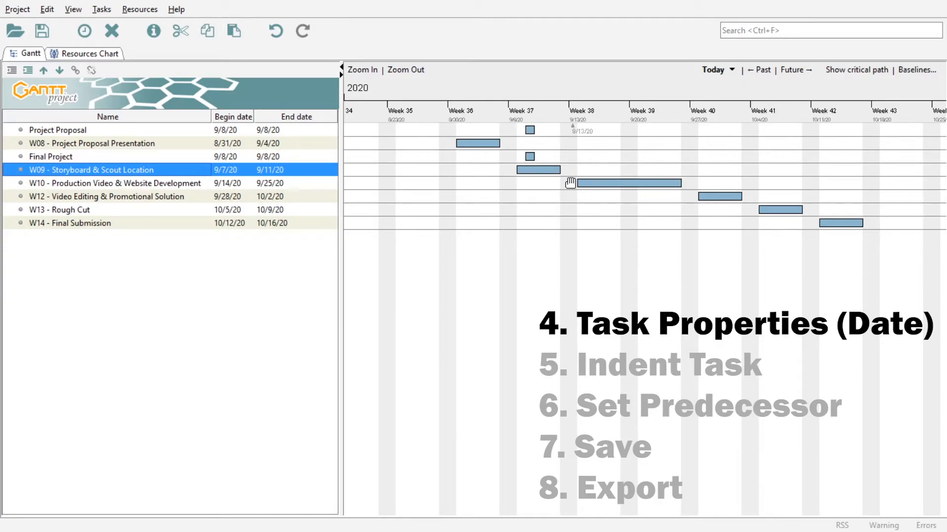
{"action": "left_click", "coordinate": [166, 183]}
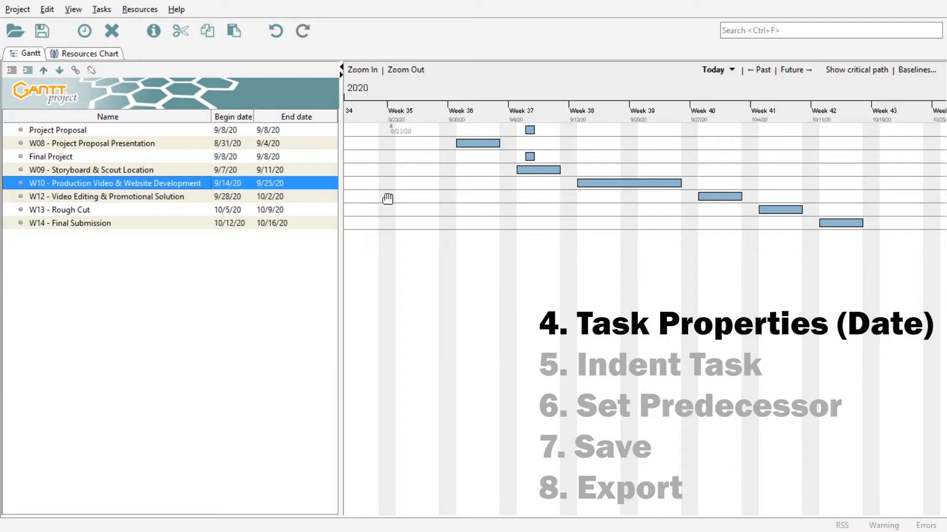
{"action": "left_click", "coordinate": [185, 199]}
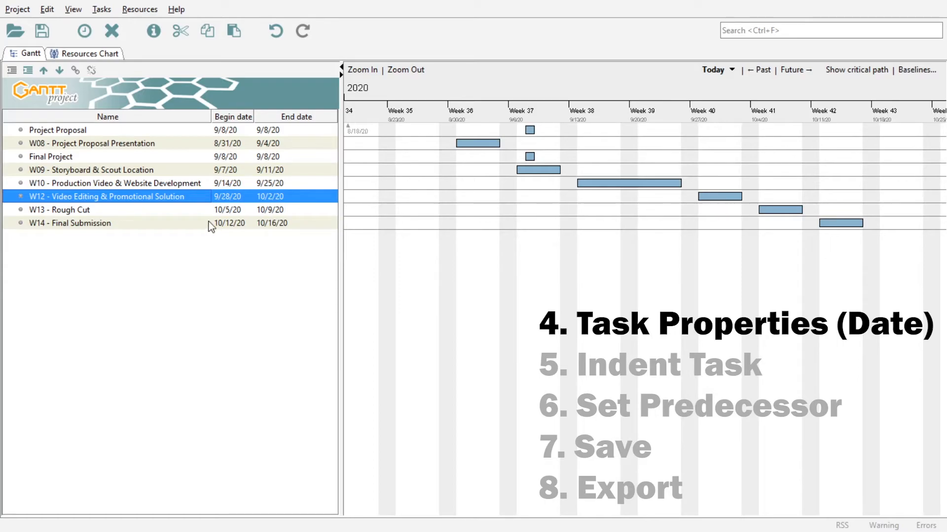
{"action": "left_click", "coordinate": [192, 213]}
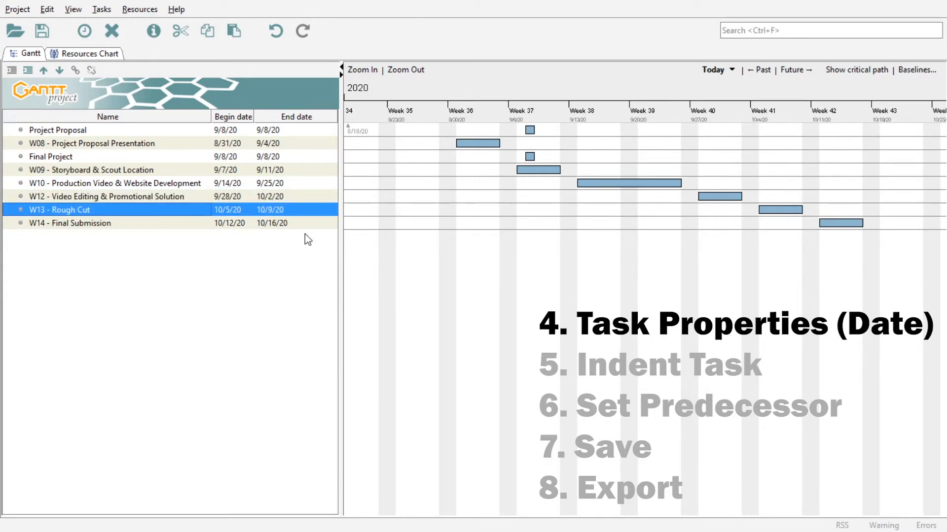
{"action": "left_click", "coordinate": [153, 223]}
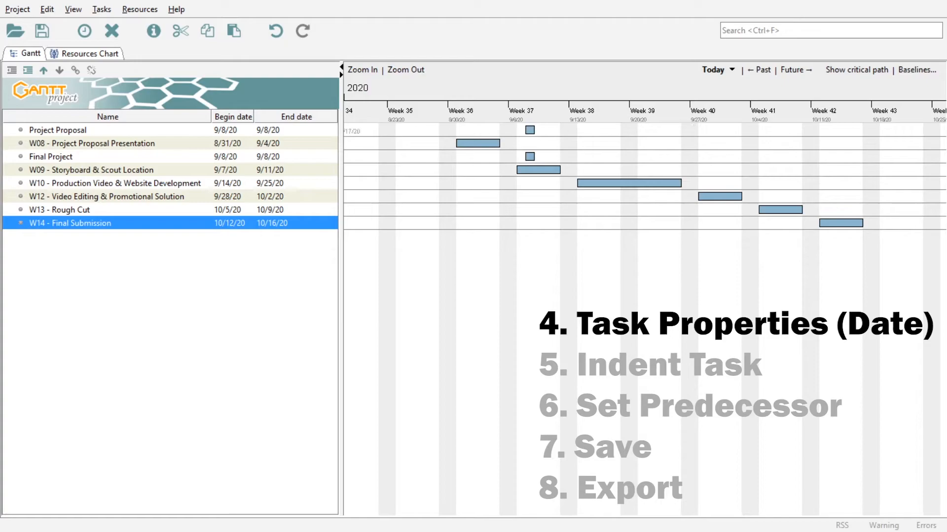
{"action": "left_click", "coordinate": [62, 131]}
{"action": "left_click", "coordinate": [74, 143]}
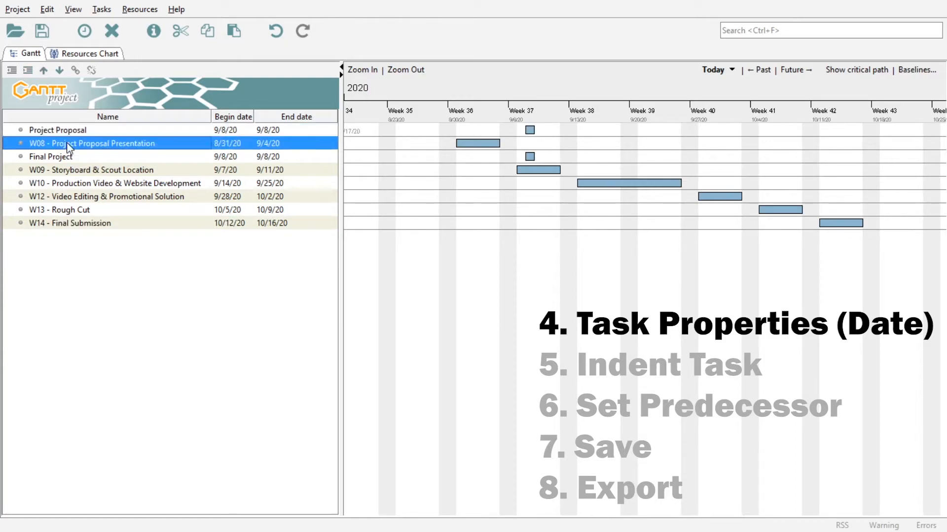
{"action": "left_click", "coordinate": [107, 131]}
{"action": "left_click", "coordinate": [96, 158]}
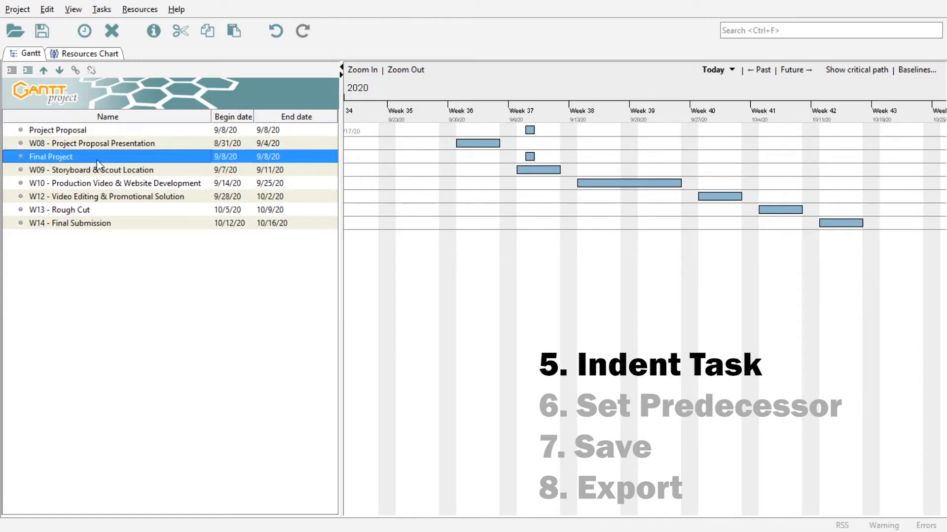
- Indent the W08 - Project Proposal Presentation task so it becomes a subtask of Project Proposal
{"action": "left_click", "coordinate": [68, 131]}
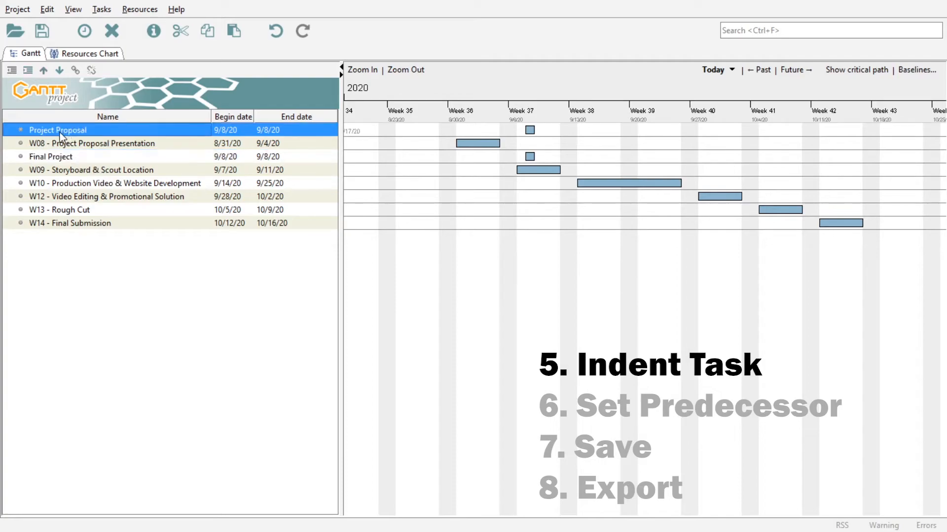
{"action": "left_click", "coordinate": [74, 148]}
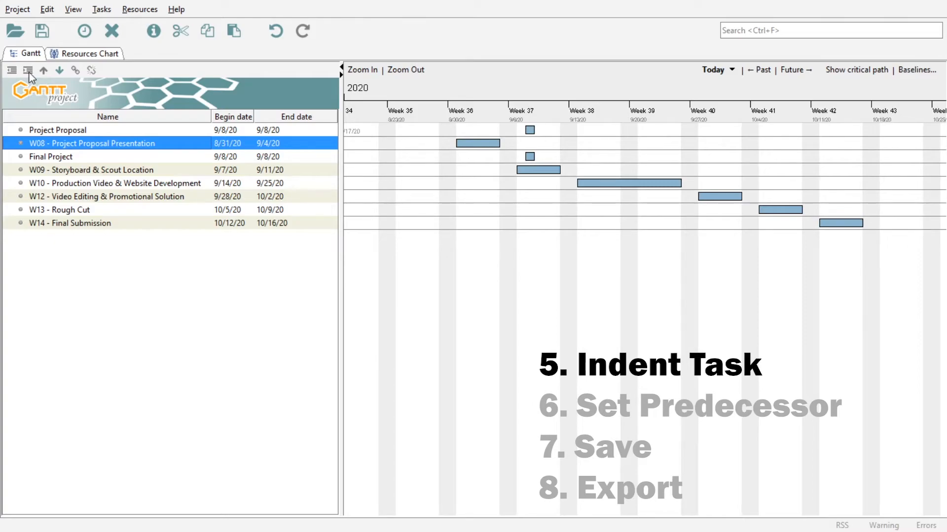
{"action": "left_click", "coordinate": [84, 196]}
{"action": "left_click", "coordinate": [84, 143]}
{"action": "left_click", "coordinate": [28, 71]}
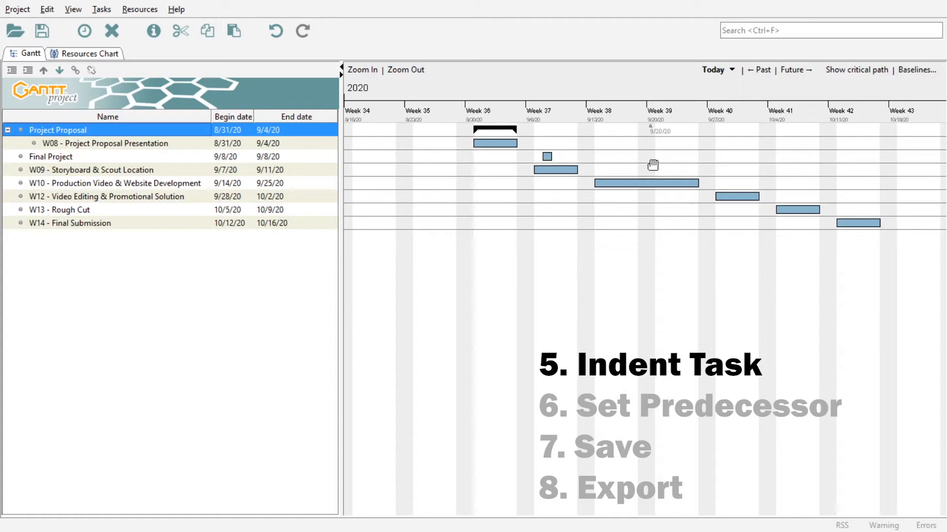
- Indent the five tasks from W09 - Storyboard & Scout Location through W14 - Final Submission under Final Project
{"action": "left_click", "coordinate": [60, 158]}
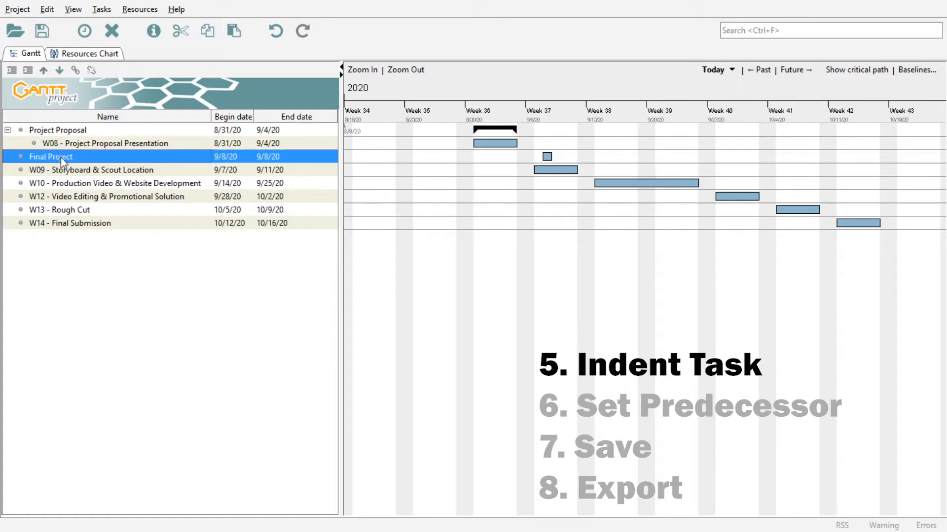
{"action": "left_click", "coordinate": [87, 170]}
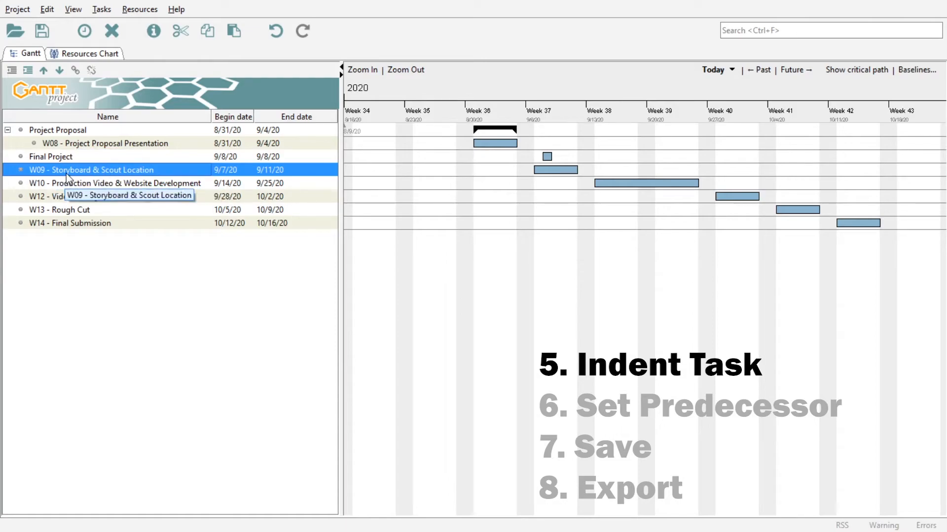
{"action": "left_click", "coordinate": [82, 225], "text": "shift"}
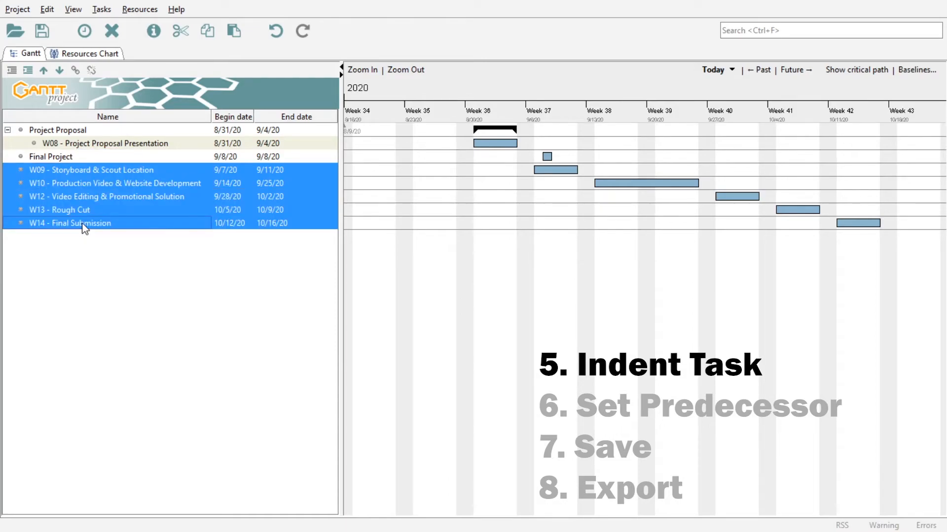
{"action": "left_click", "coordinate": [95, 173]}
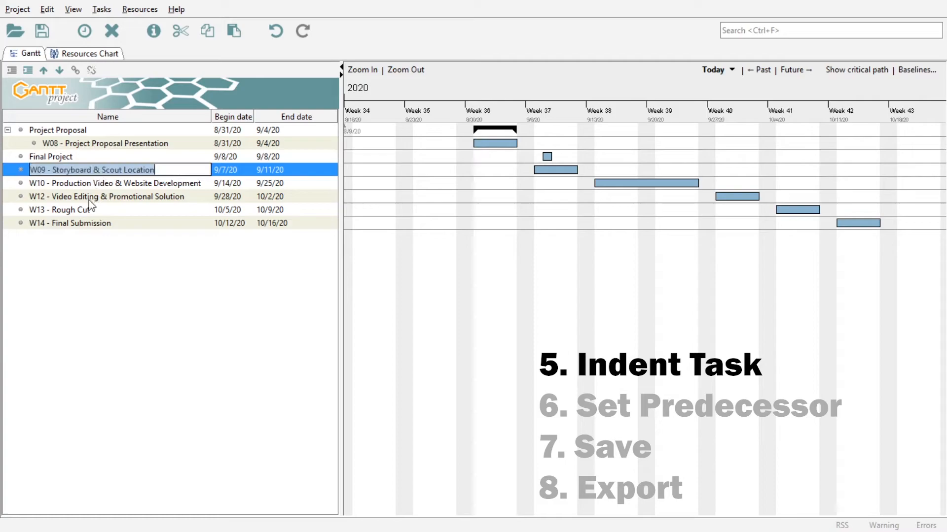
{"action": "left_click", "coordinate": [87, 217], "text": "shift"}
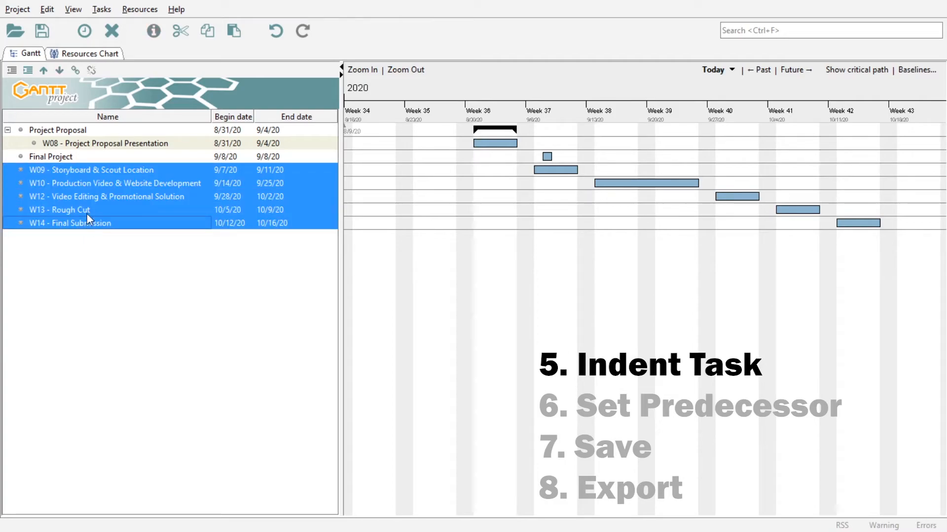
{"action": "left_click", "coordinate": [28, 71]}
- Examine how the weekly tasks are grouped beneath Project Proposal and Final Project in the task list and timeline
{"action": "left_click_drag", "start_coordinate": [602, 211], "coordinate": [546, 245]}
{"action": "left_click", "coordinate": [86, 131]}
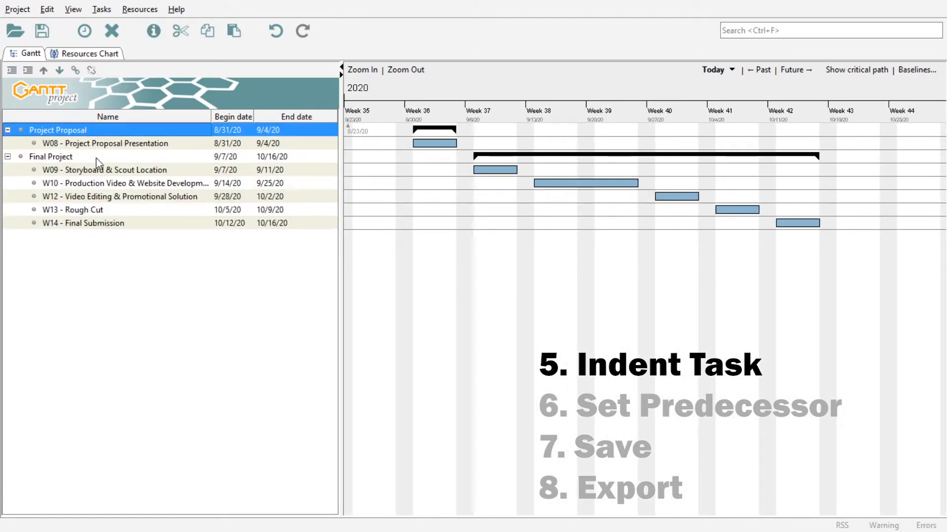
{"action": "left_click", "coordinate": [96, 158]}
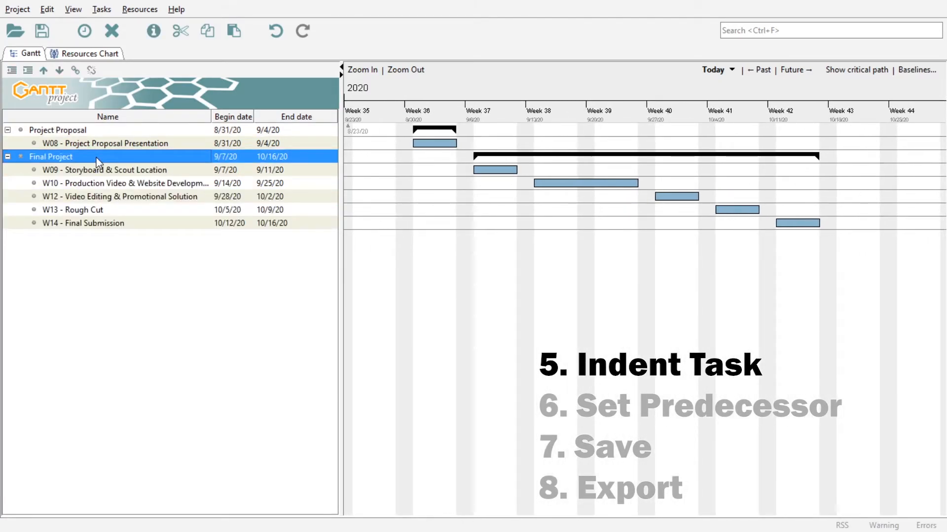
{"action": "left_click", "coordinate": [109, 147]}
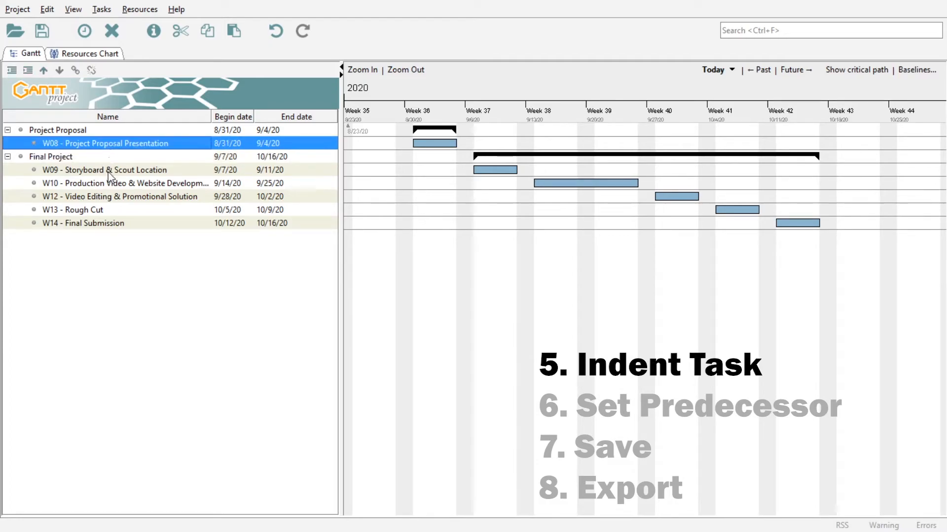
{"action": "left_click", "coordinate": [108, 172]}
{"action": "left_click", "coordinate": [108, 185]}
{"action": "left_click", "coordinate": [103, 209]}
{"action": "left_click", "coordinate": [105, 198]}
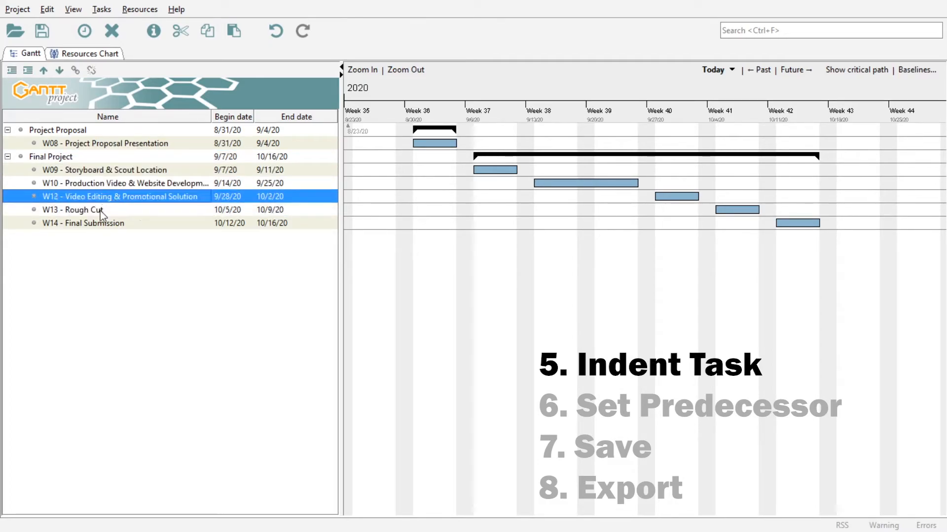
{"action": "left_click", "coordinate": [105, 225]}
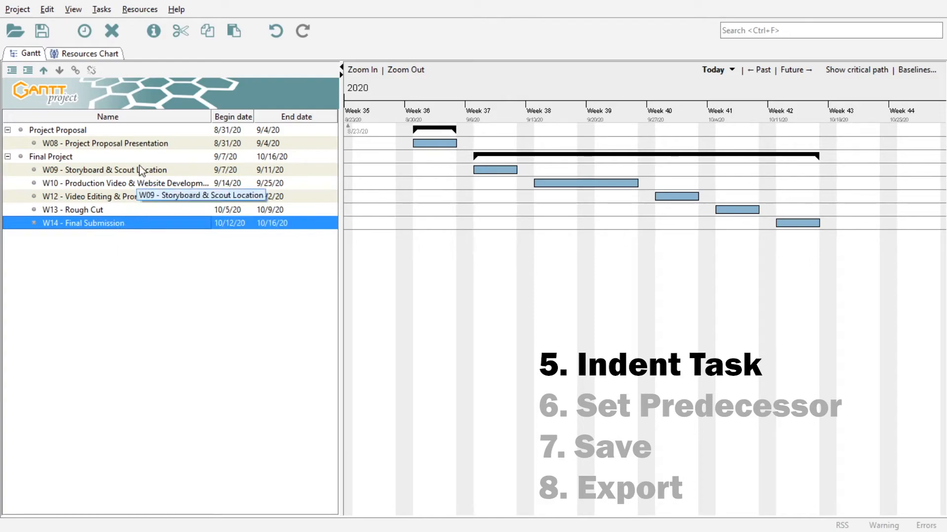
- Add W08 - Project Proposal Presentation as the predecessor of the W09 - Storyboard & Scout Location task
{"action": "left_click", "coordinate": [156, 142]}
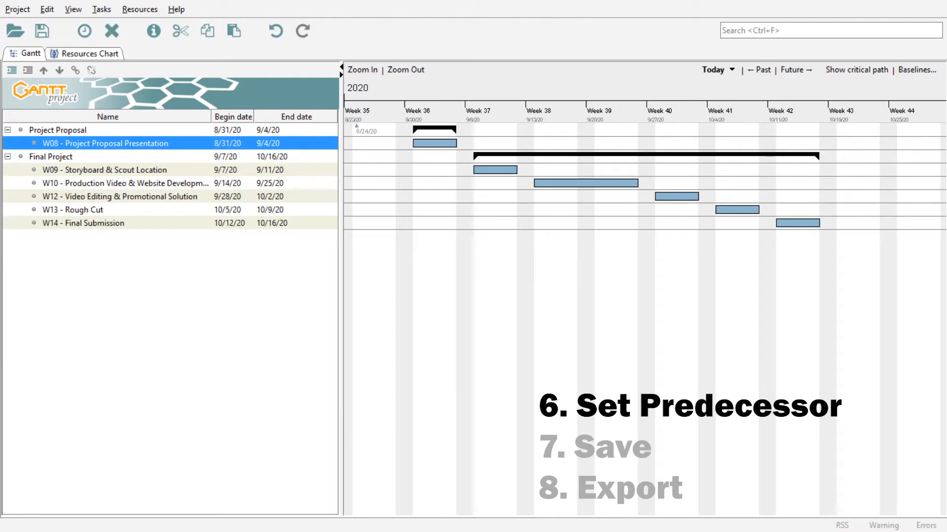
{"action": "key", "text": "Down"}
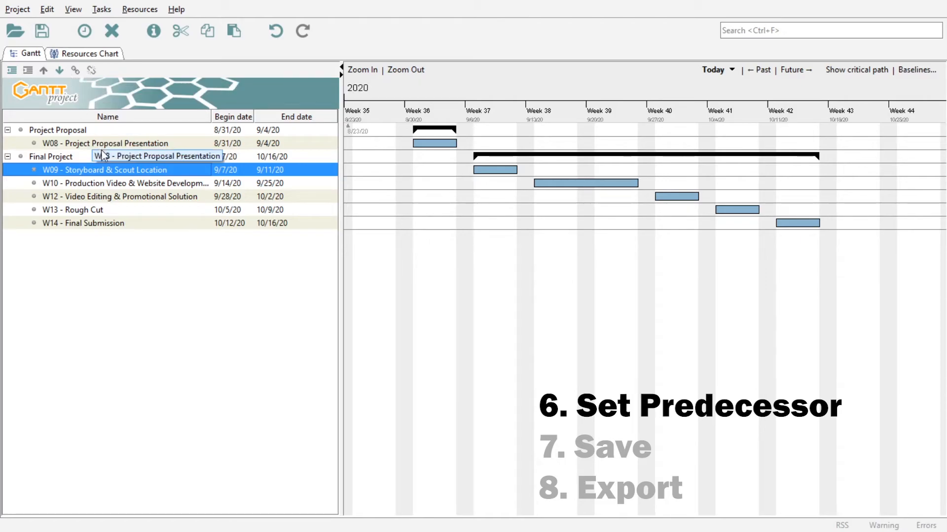
{"action": "right_click", "coordinate": [111, 170]}
{"action": "left_click", "coordinate": [154, 187]}
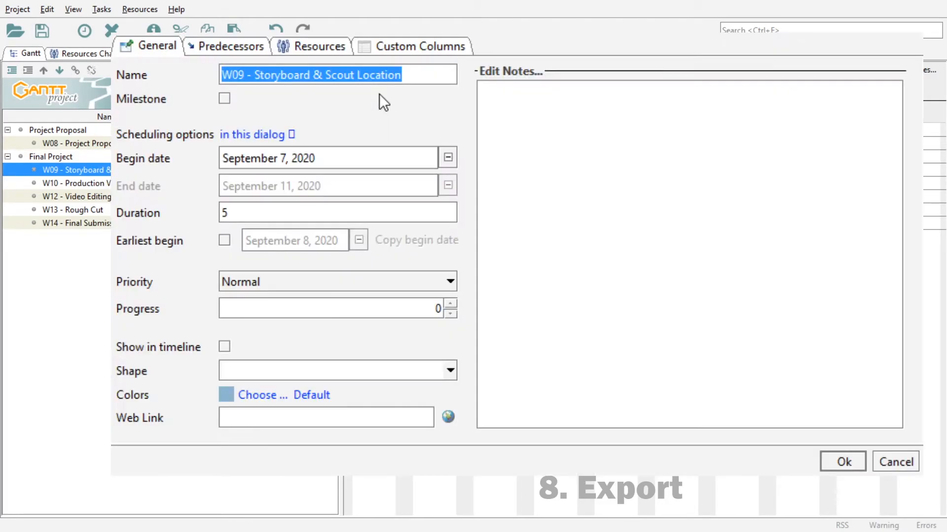
{"action": "left_click", "coordinate": [216, 47]}
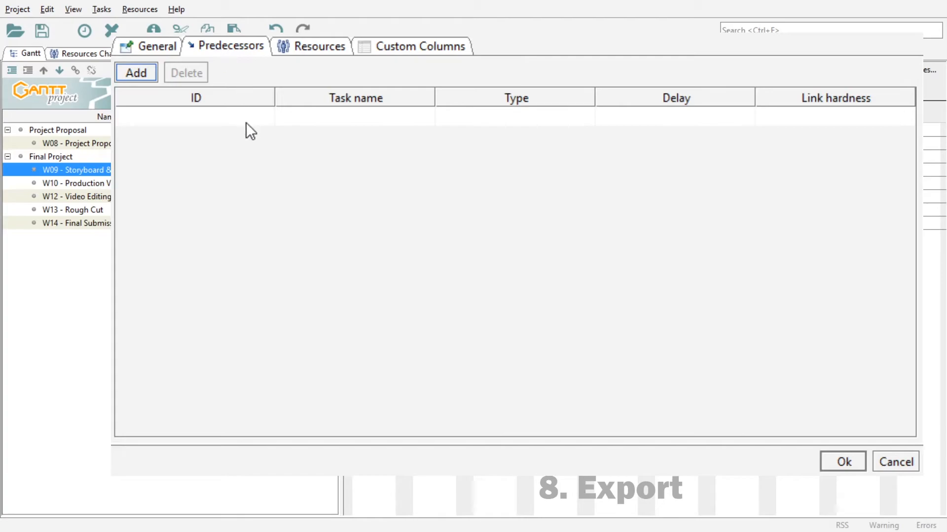
{"action": "left_click", "coordinate": [143, 70]}
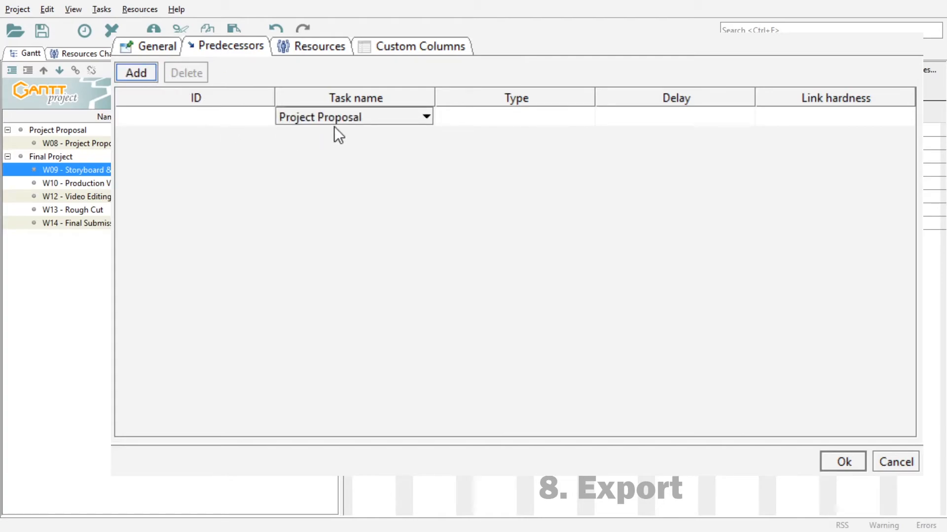
{"action": "left_click", "coordinate": [348, 116]}
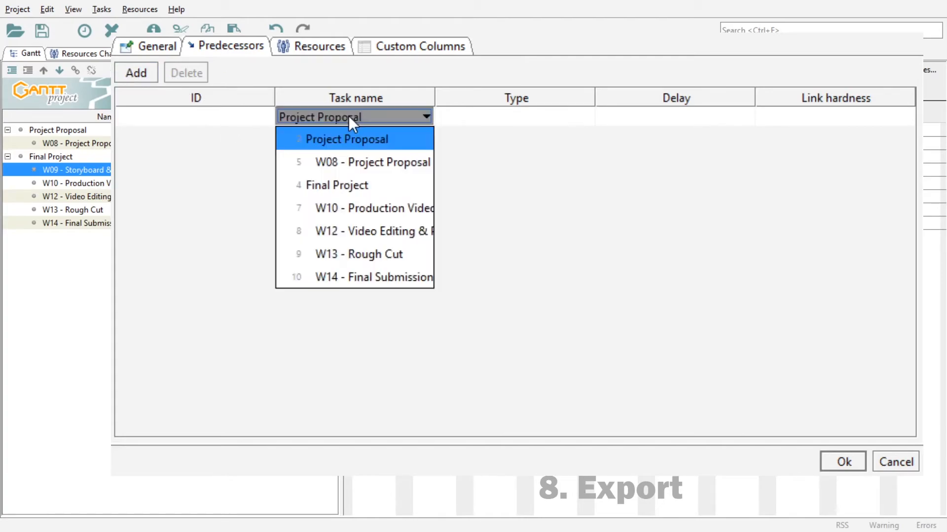
{"action": "left_click", "coordinate": [356, 162]}
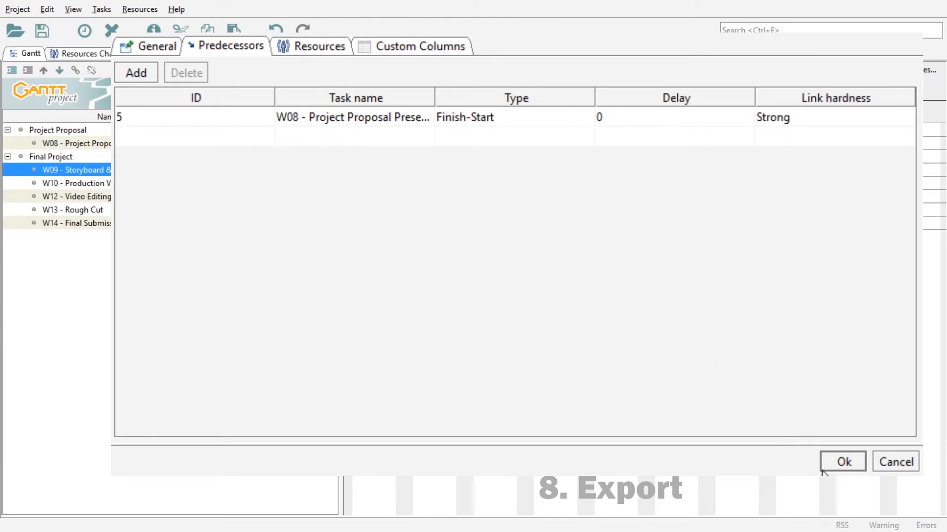
{"action": "left_click", "coordinate": [842, 460]}
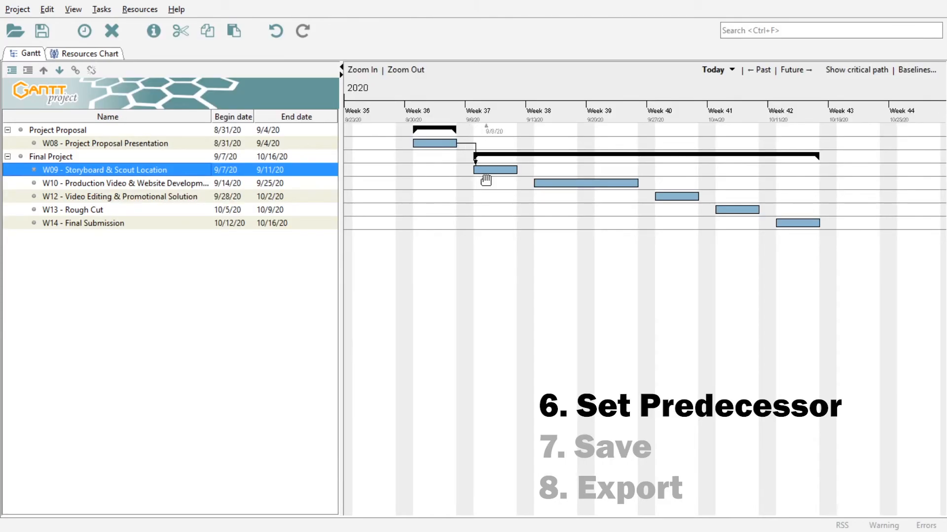
- Add W09 - Storyboard & Scout Location as the predecessor of the W10 - Production Video & Website Development task
{"action": "left_click", "coordinate": [160, 184]}
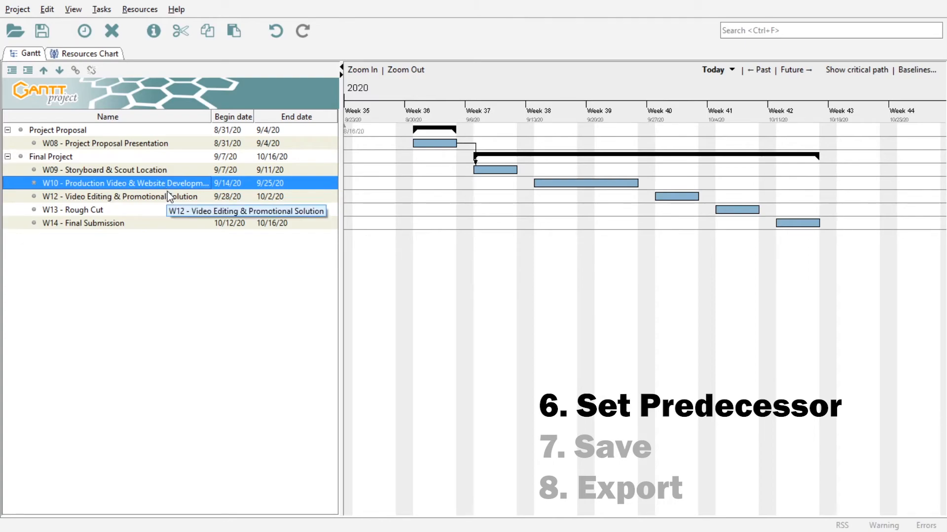
{"action": "right_click", "coordinate": [179, 184]}
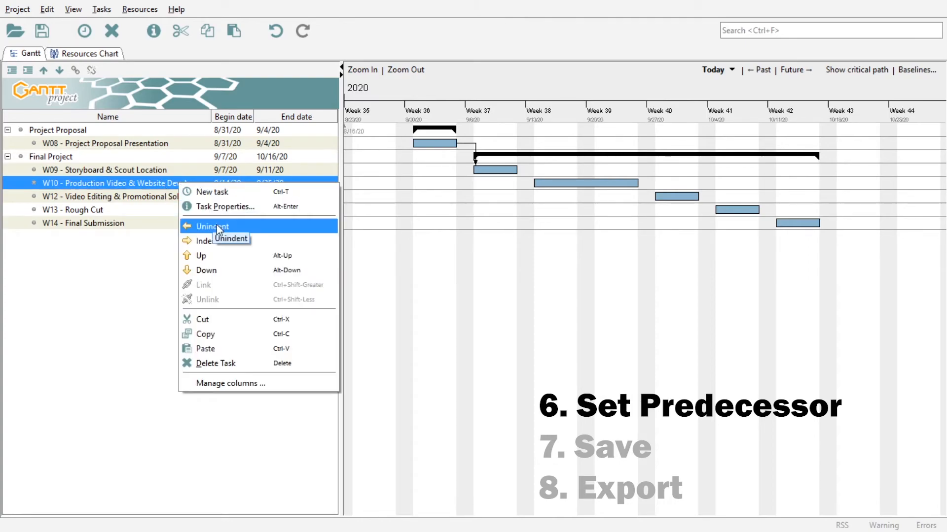
{"action": "left_click", "coordinate": [268, 206]}
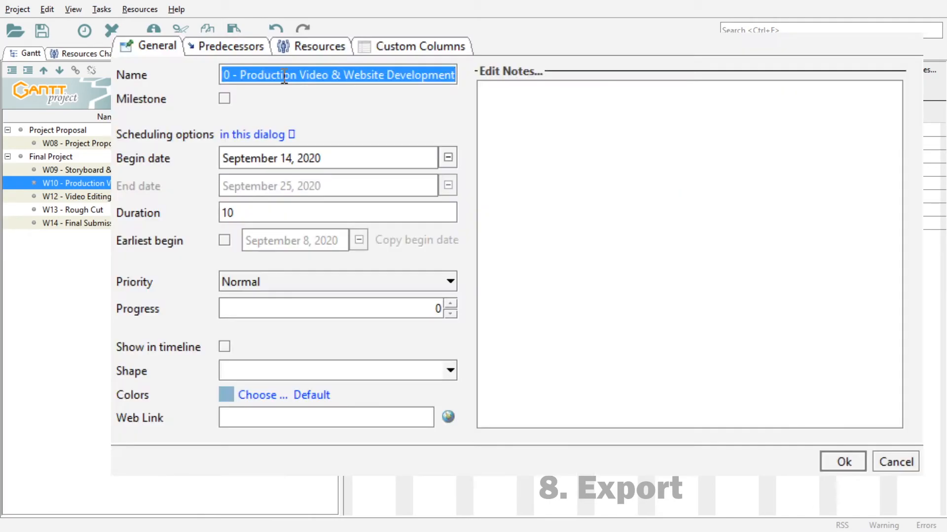
{"action": "left_click", "coordinate": [235, 45]}
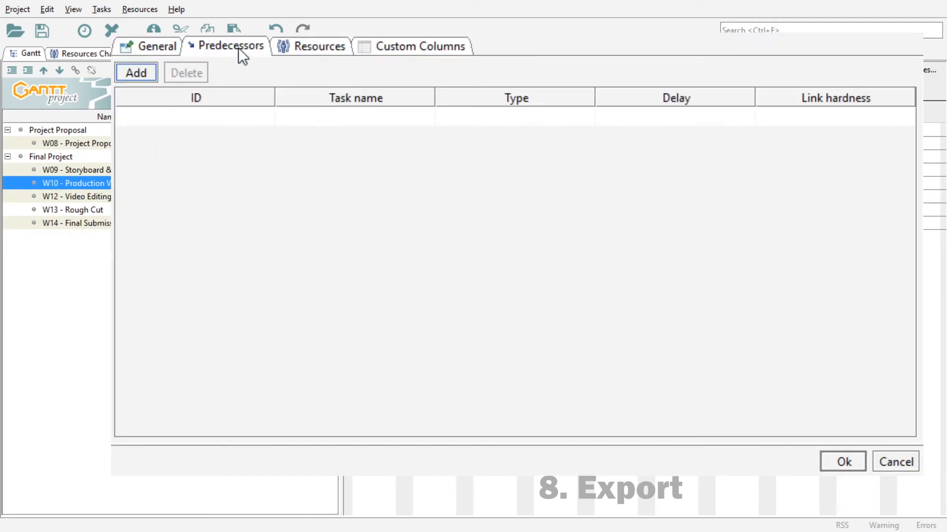
{"action": "left_click", "coordinate": [148, 73]}
{"action": "left_click", "coordinate": [388, 118]}
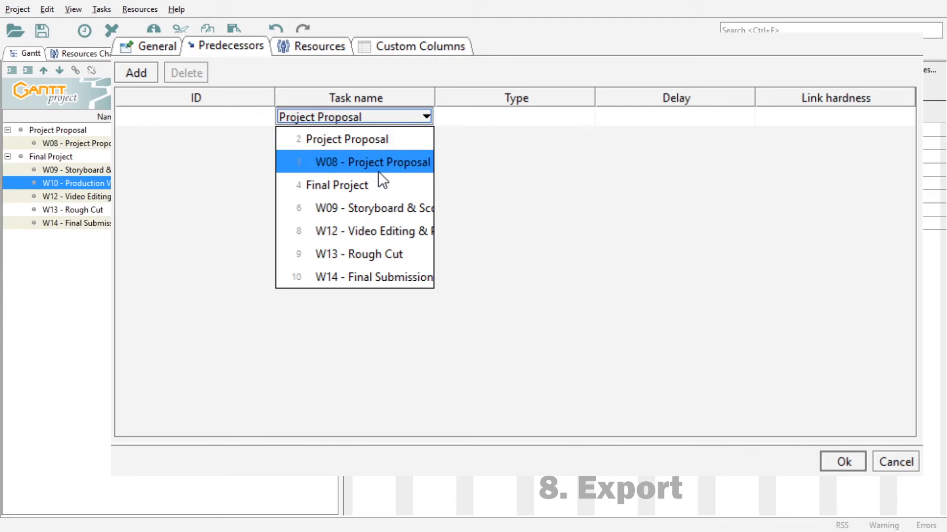
{"action": "left_click", "coordinate": [380, 212]}
{"action": "left_click", "coordinate": [850, 461]}
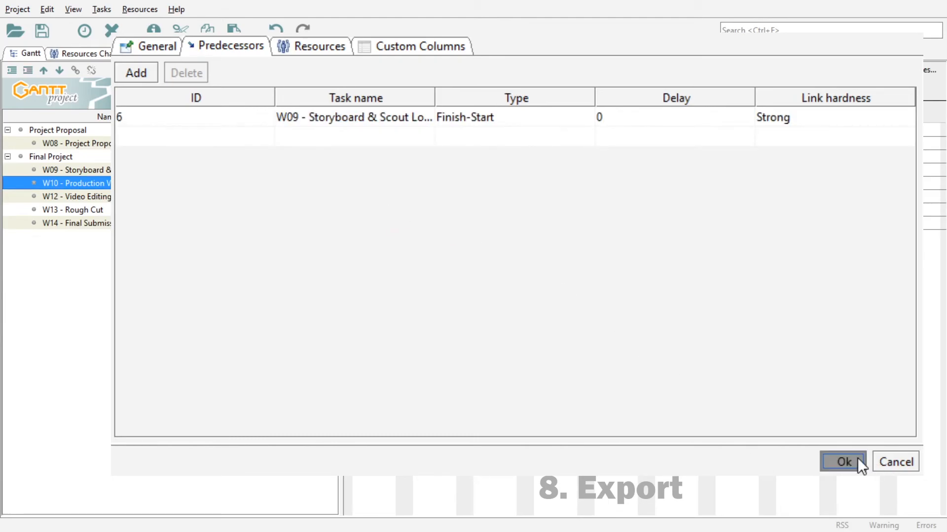
- Add W10 - Production Video & Website Development as the predecessor of the W12 - Video Editing & Promotional Solution task
{"action": "left_click", "coordinate": [155, 198]}
{"action": "right_click", "coordinate": [155, 200]}
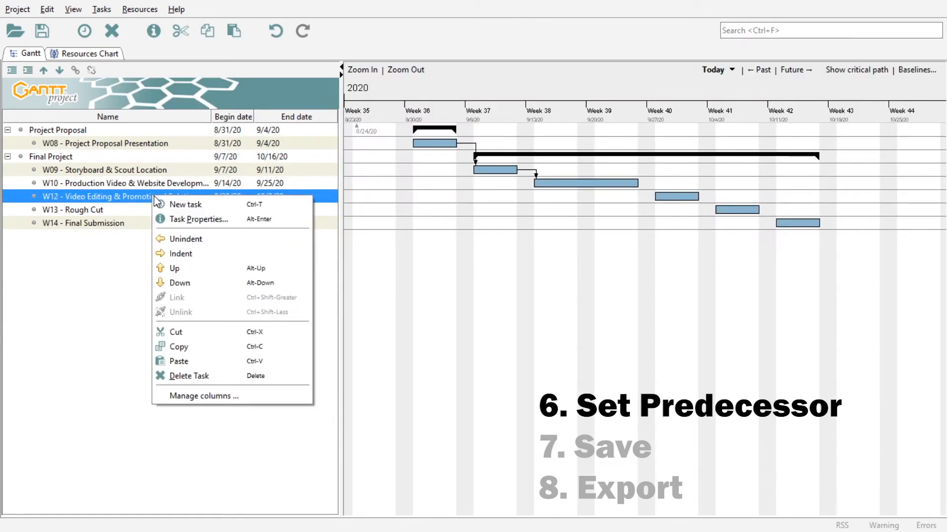
{"action": "left_click", "coordinate": [200, 220]}
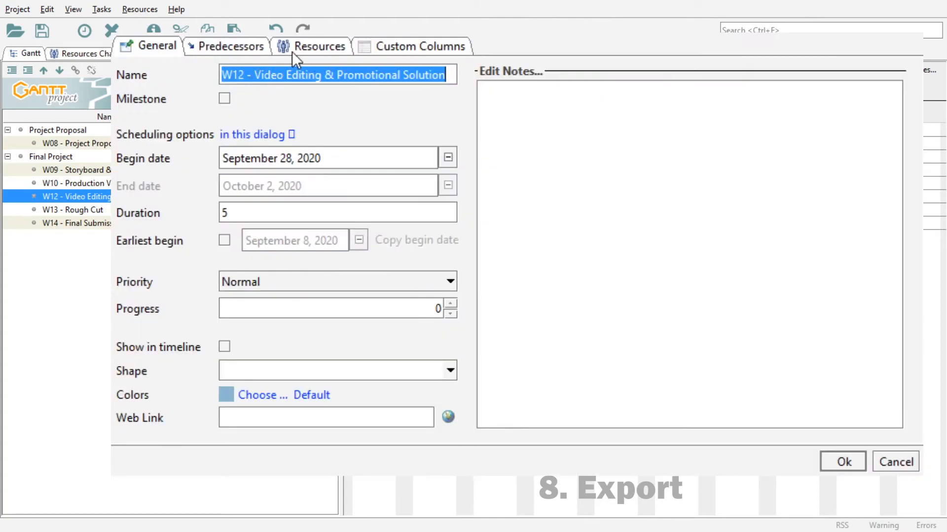
{"action": "left_click", "coordinate": [232, 49]}
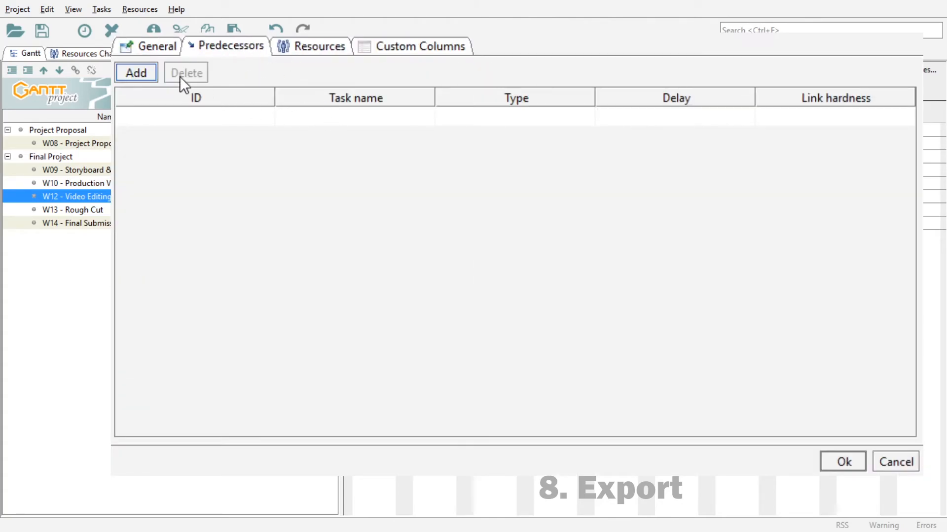
{"action": "left_click", "coordinate": [140, 76]}
{"action": "left_click", "coordinate": [332, 117]}
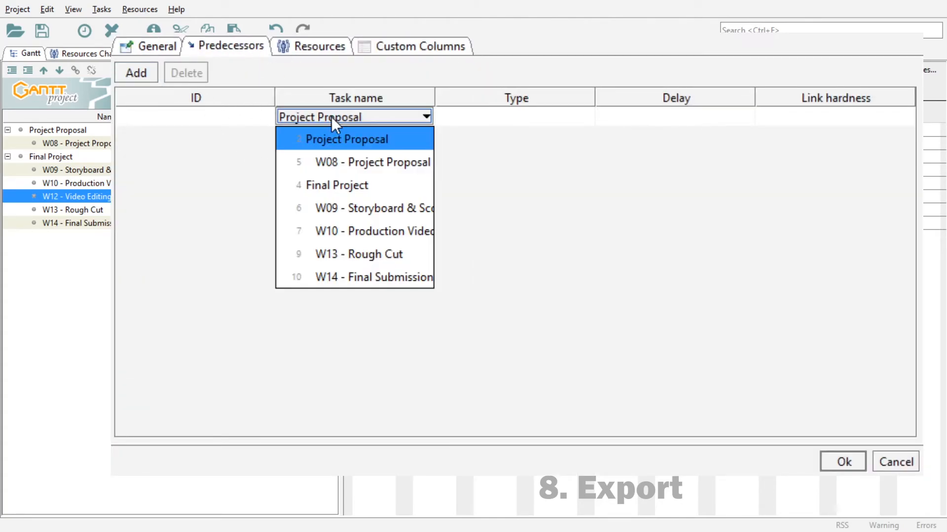
{"action": "left_click", "coordinate": [398, 233]}
{"action": "left_click", "coordinate": [838, 454]}
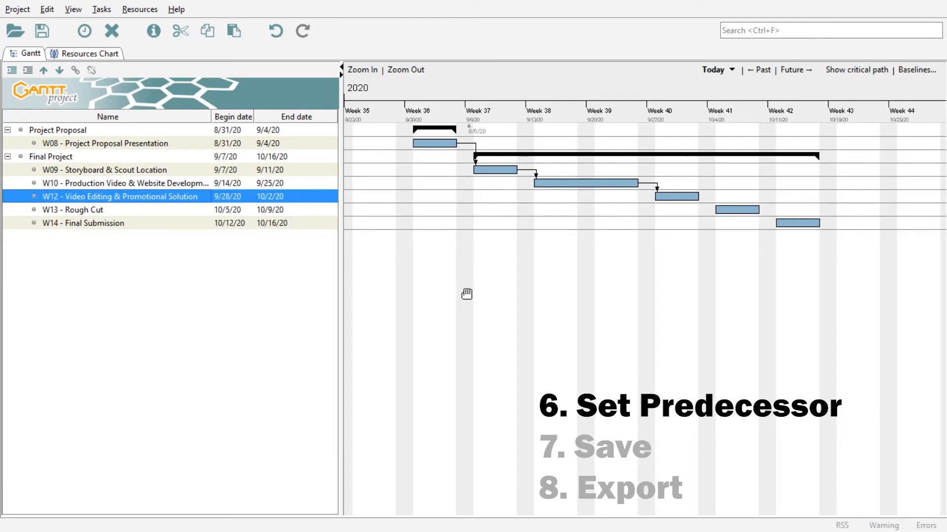
- Add W12 - Video Editing & Promotional Solution as the predecessor of the W13 - Rough Cut task
{"action": "left_click", "coordinate": [136, 211]}
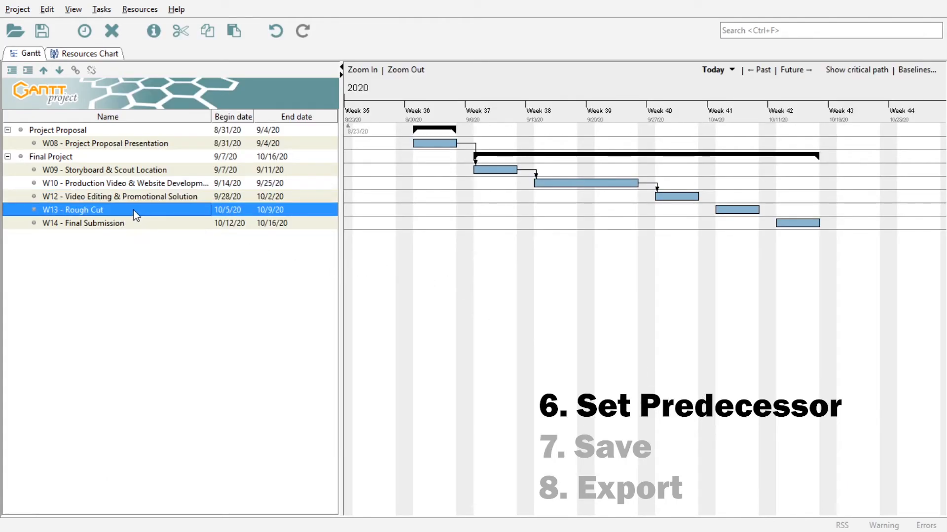
{"action": "right_click", "coordinate": [133, 210]}
{"action": "left_click", "coordinate": [173, 233]}
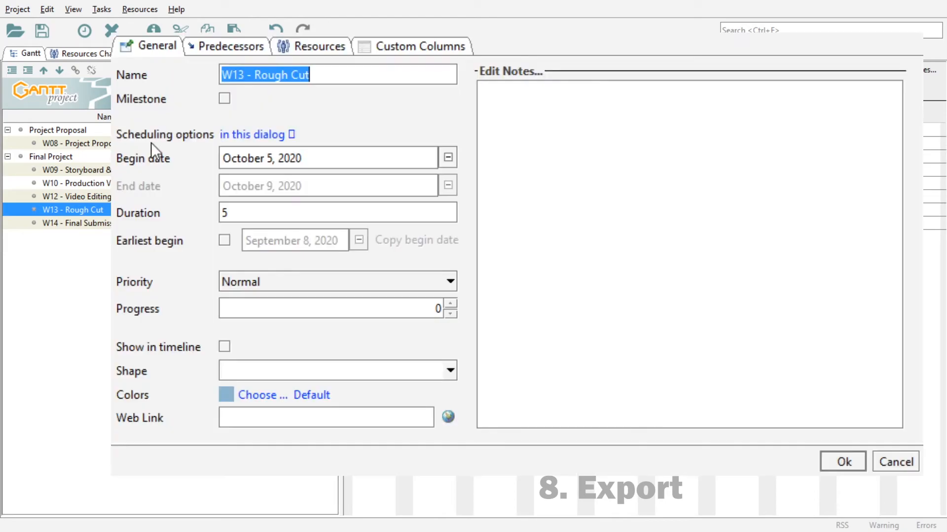
{"action": "left_click", "coordinate": [224, 47]}
{"action": "left_click", "coordinate": [138, 72]}
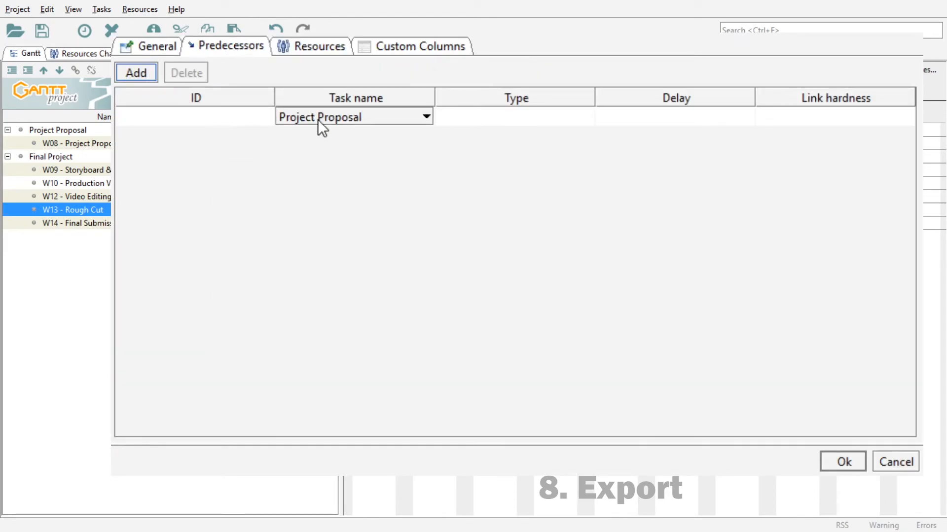
{"action": "left_click", "coordinate": [331, 119]}
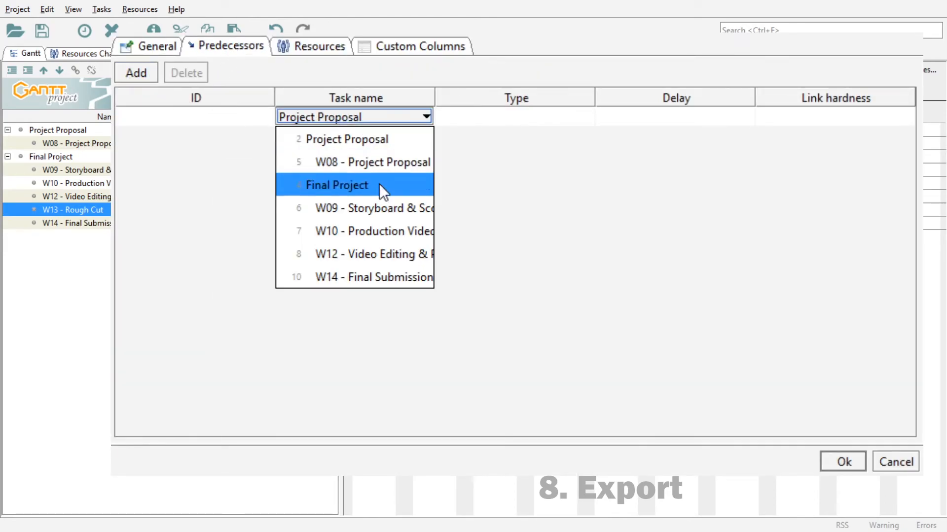
{"action": "left_click", "coordinate": [404, 249]}
{"action": "left_click", "coordinate": [844, 462]}
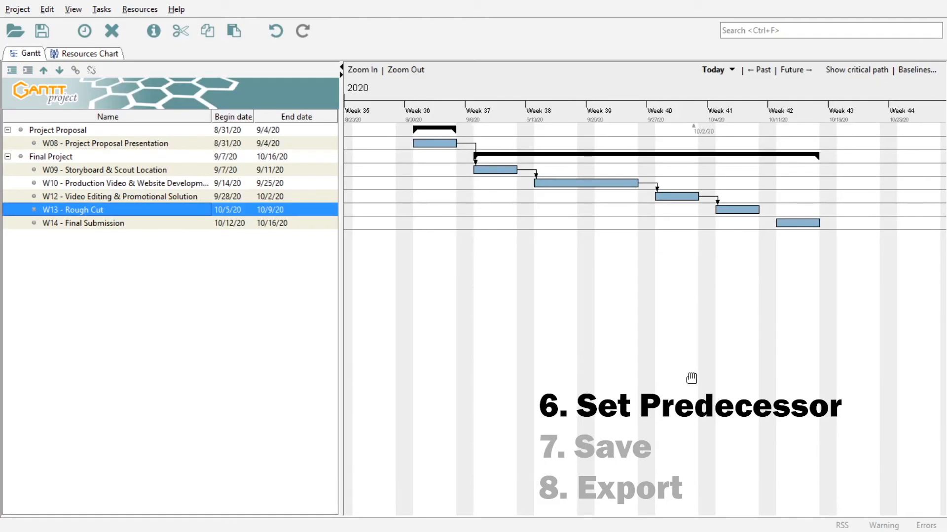
- Examine the linked task bars in the timeline and the task rows from Project Proposal down to W14 - Final Submission
{"action": "mouse_move", "coordinate": [592, 227]}
{"action": "left_mouse_down"}
{"action": "mouse_move", "coordinate": [653, 236]}
{"action": "mouse_move", "coordinate": [579, 237]}
{"action": "mouse_move", "coordinate": [607, 232]}
{"action": "left_mouse_up"}
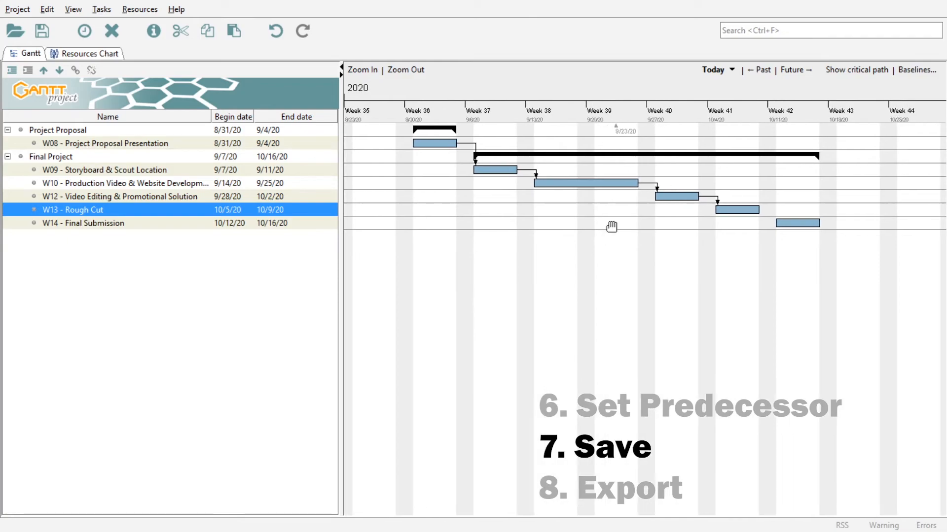
{"action": "left_click_drag", "start_coordinate": [479, 209], "coordinate": [527, 205]}
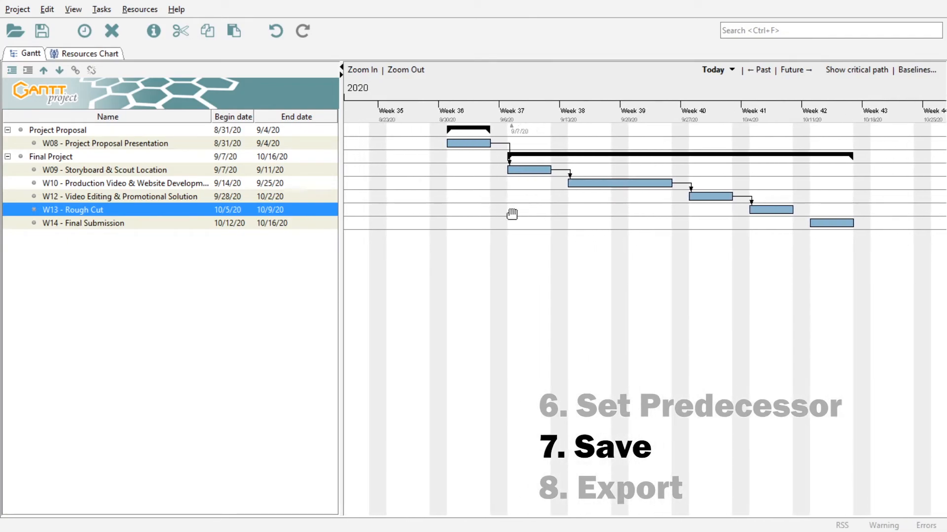
{"action": "left_click", "coordinate": [62, 132]}
{"action": "left_click", "coordinate": [64, 155]}
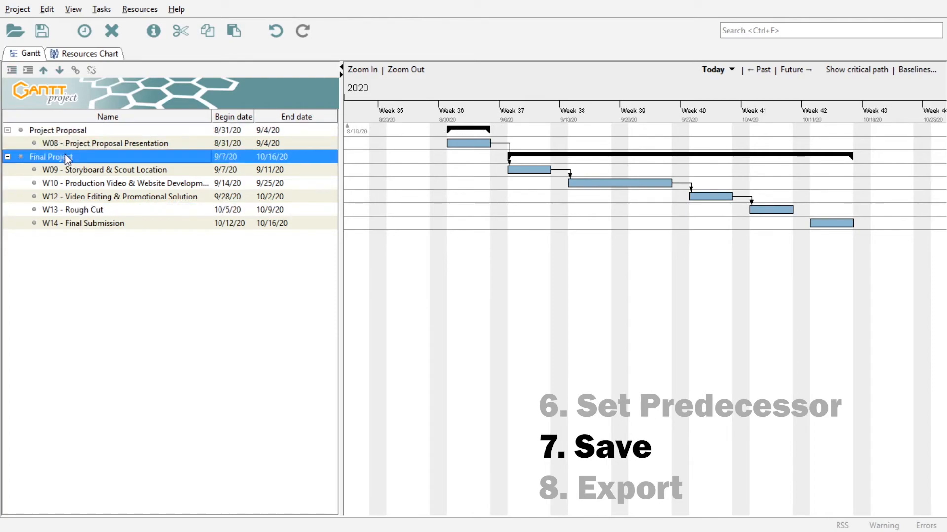
{"action": "left_click", "coordinate": [91, 144]}
{"action": "left_click", "coordinate": [129, 170]}
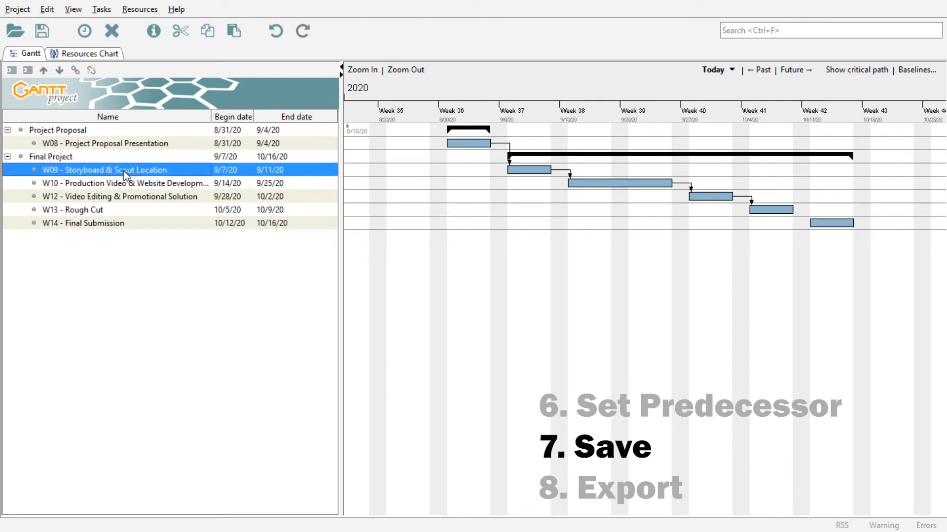
{"action": "left_click", "coordinate": [130, 183]}
{"action": "left_click", "coordinate": [109, 221]}
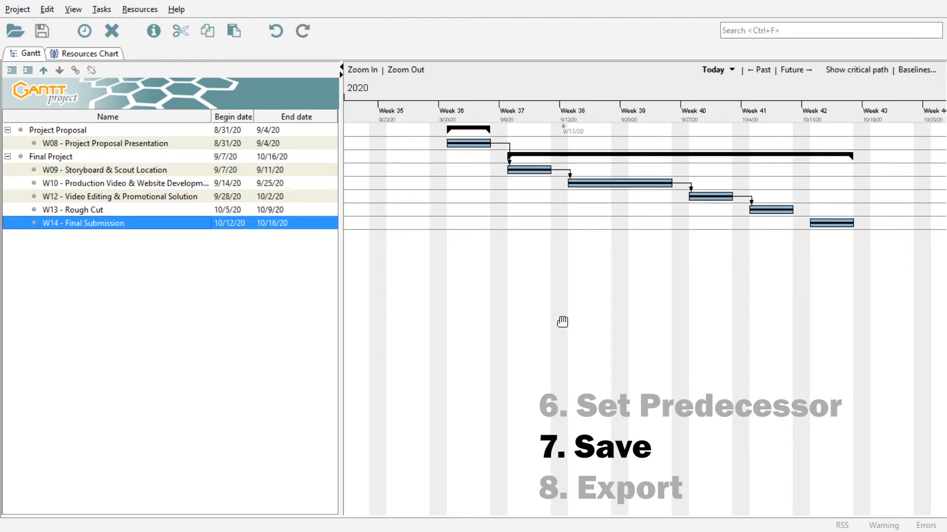
- Start exporting the project as a raster image file in JPEG format and proceed to the export location settings
{"action": "left_click", "coordinate": [17, 9]}
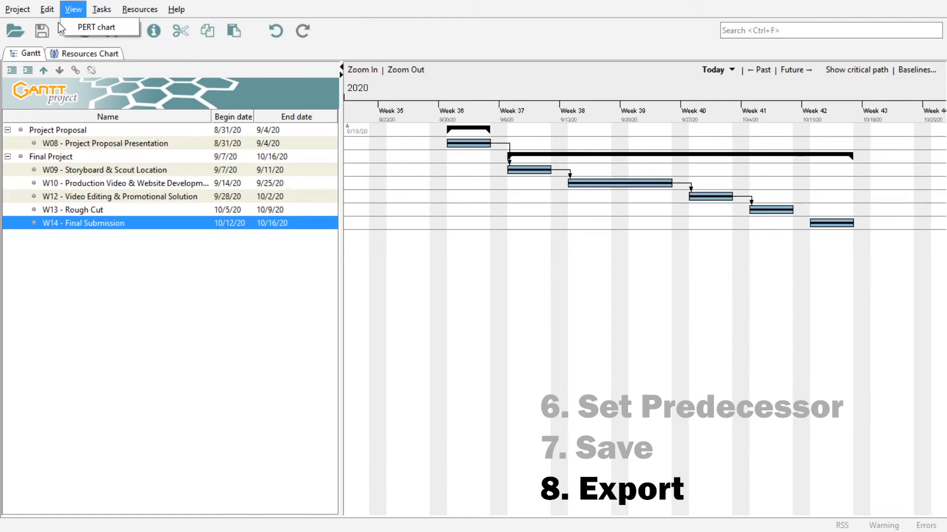
{"action": "mouse_move", "coordinate": [15, 9]}
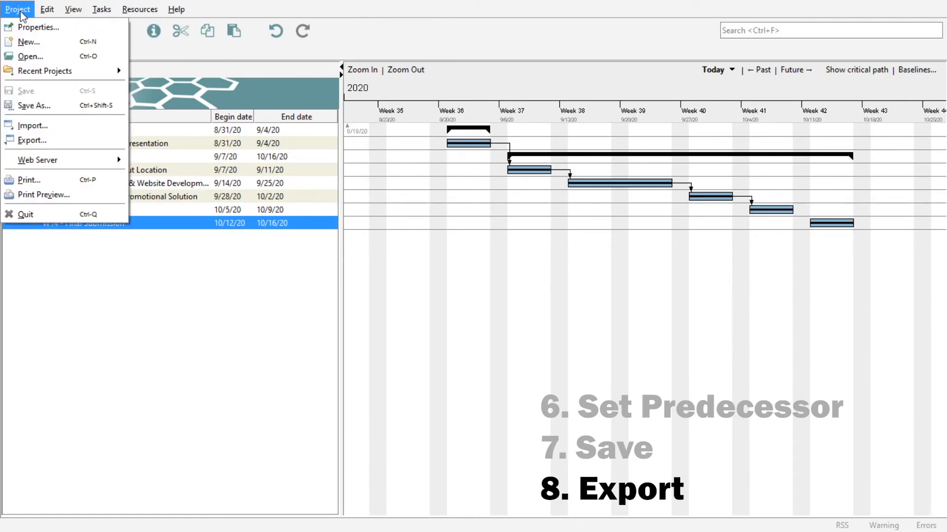
{"action": "left_click", "coordinate": [80, 144]}
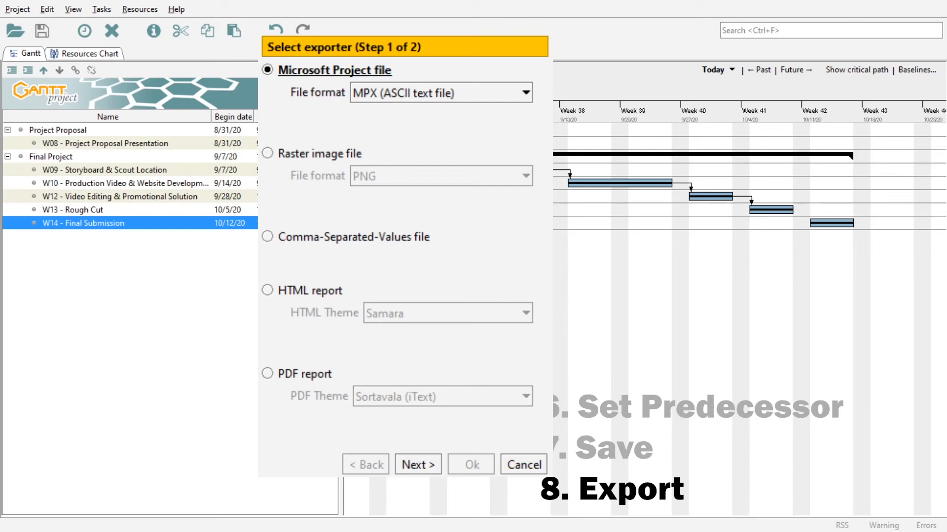
{"action": "left_click", "coordinate": [339, 157]}
{"action": "left_click", "coordinate": [382, 176]}
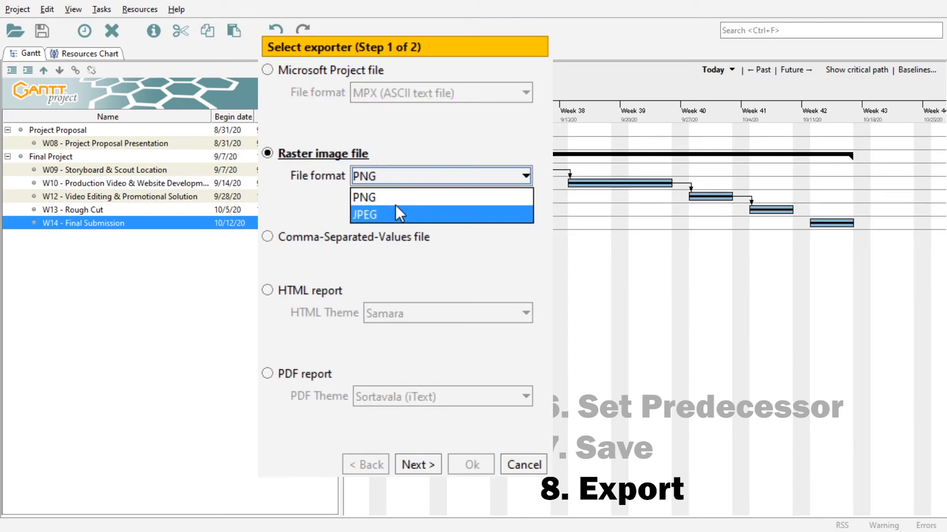
{"action": "left_click", "coordinate": [314, 151]}
{"action": "left_click", "coordinate": [445, 177]}
{"action": "left_click", "coordinate": [439, 217]}
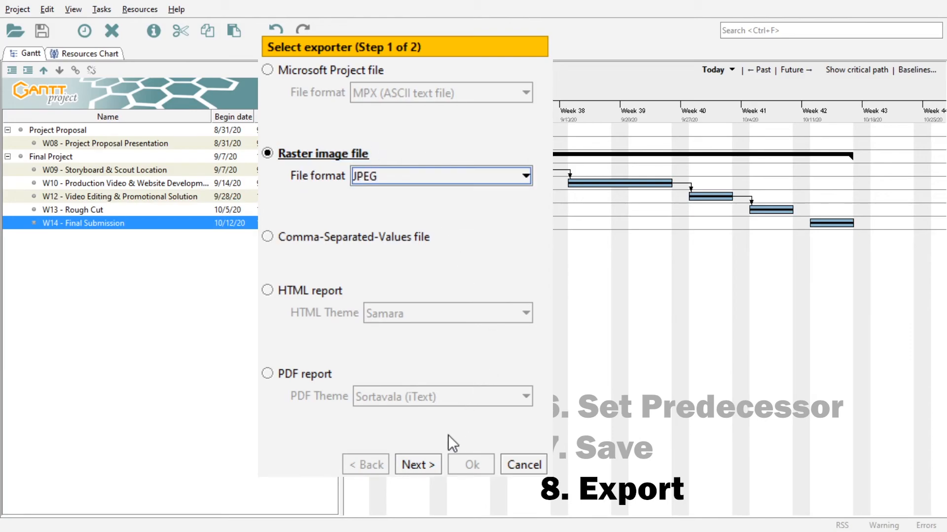
{"action": "left_click", "coordinate": [416, 463]}
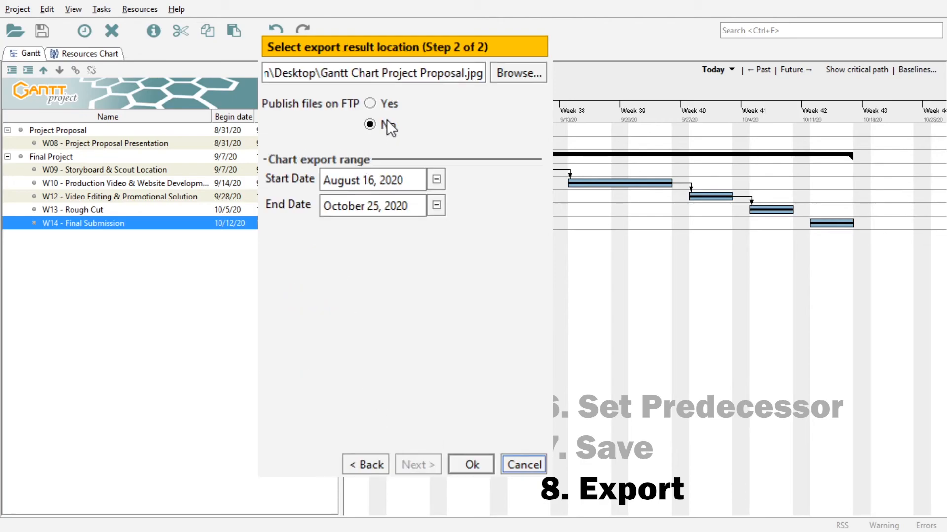
- Check the export file path for Gantt Chart Project Proposal.jpg and choose No for publishing files on FTP
{"action": "triple_click", "coordinate": [422, 72]}
{"action": "left_click_drag", "start_coordinate": [265, 73], "coordinate": [485, 79]}
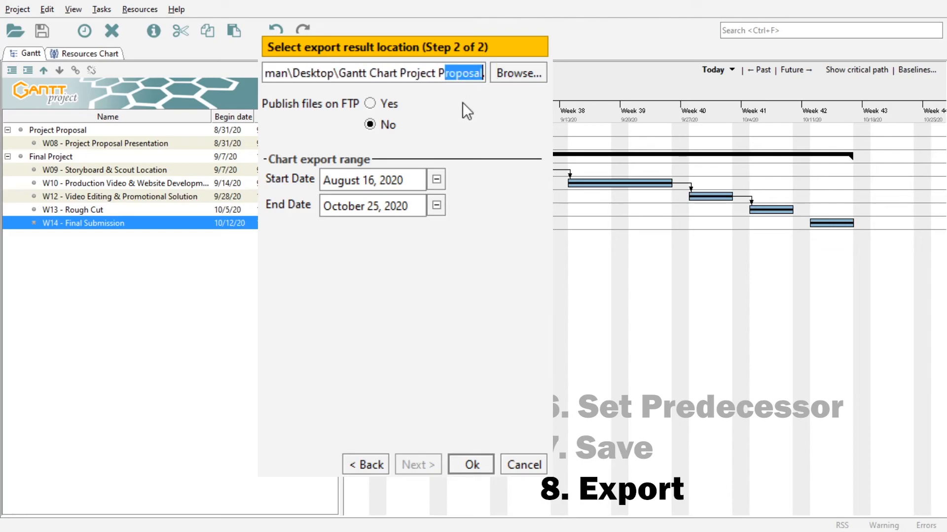
{"action": "left_click", "coordinate": [367, 126]}
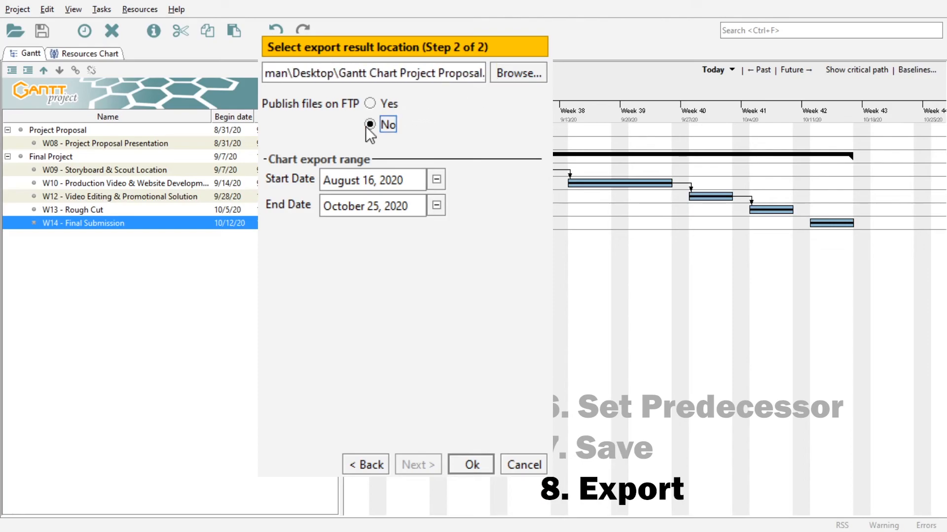
- Set the chart export range from August 31, 2020 to October 16, 2020 and export the image
{"action": "left_click", "coordinate": [436, 179]}
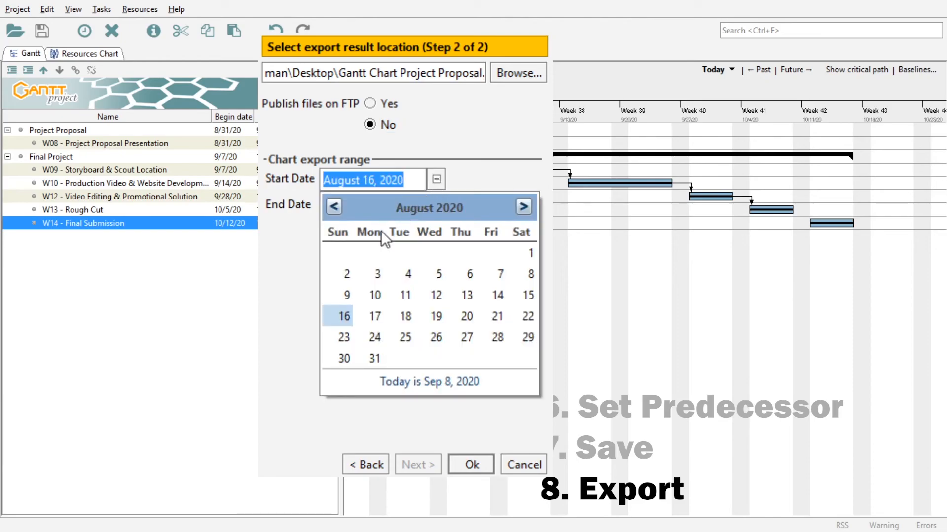
{"action": "left_click", "coordinate": [372, 358]}
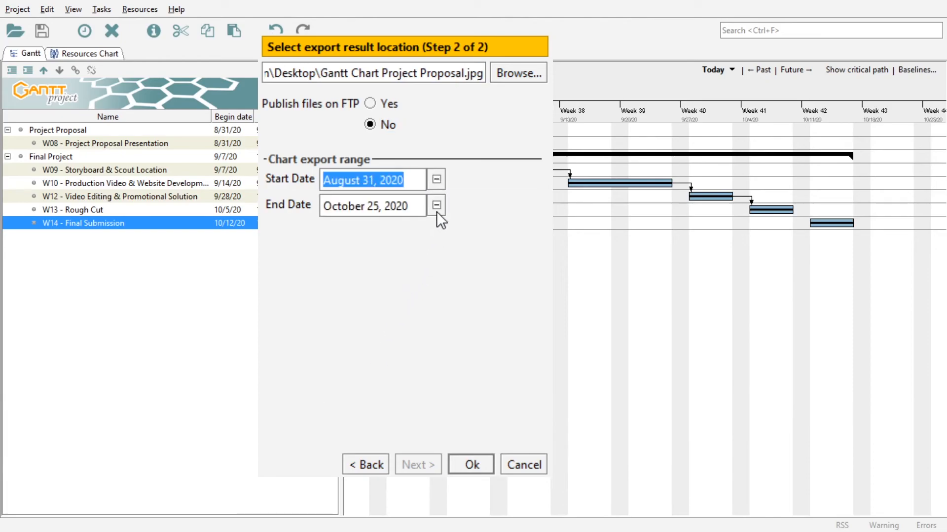
{"action": "left_click", "coordinate": [437, 206]}
{"action": "left_click", "coordinate": [522, 232]}
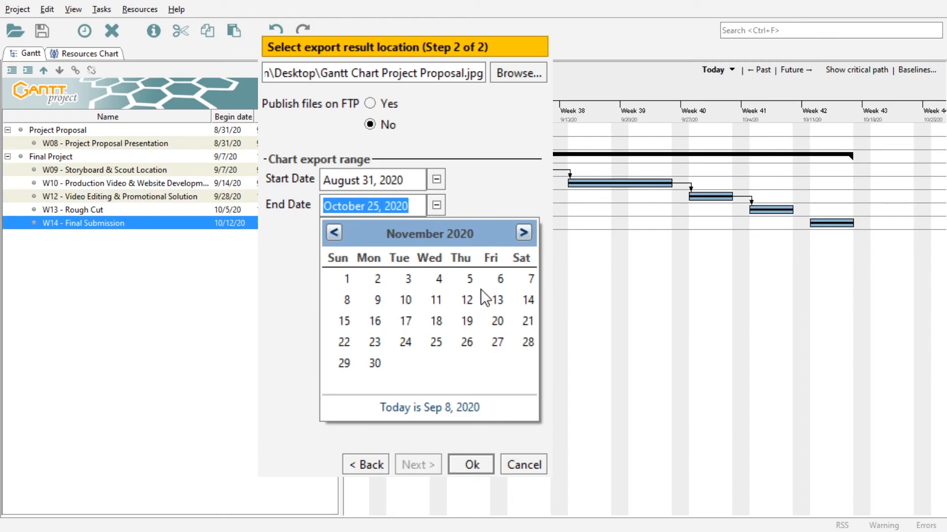
{"action": "left_click", "coordinate": [335, 234]}
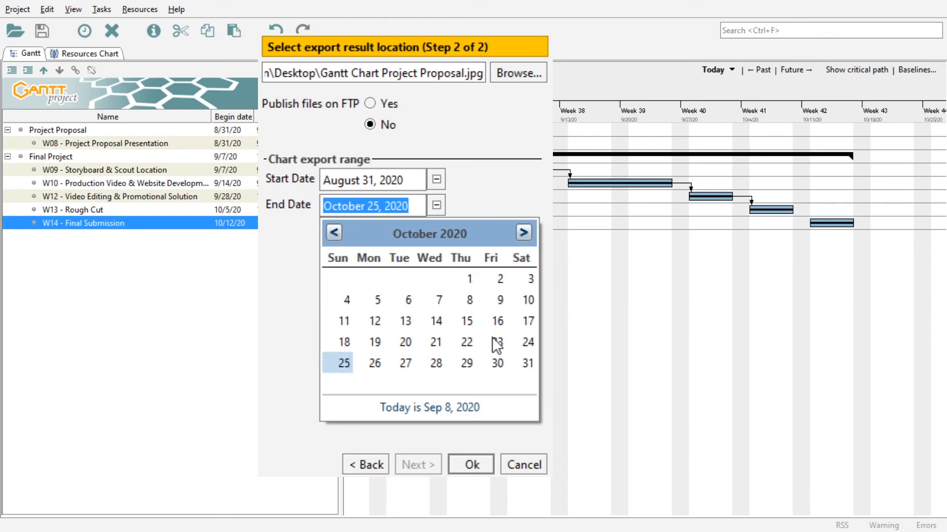
{"action": "left_click", "coordinate": [498, 321]}
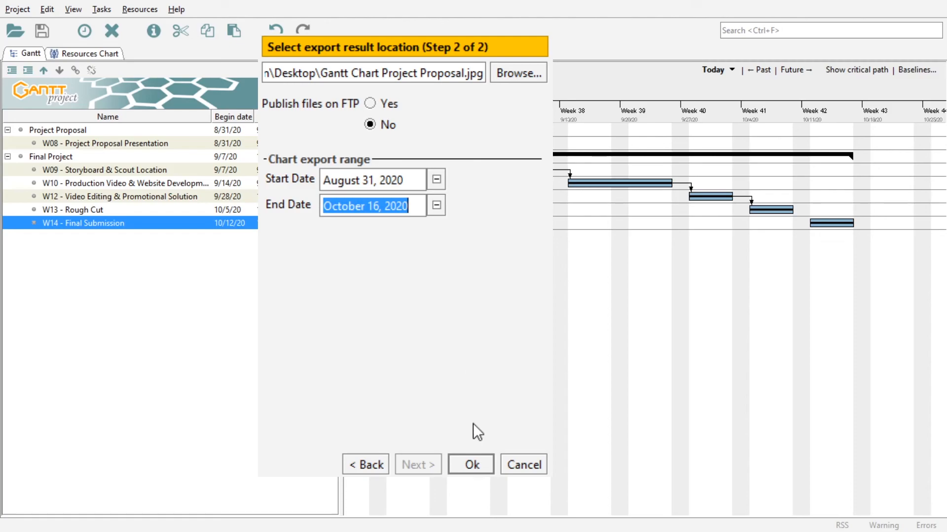
{"action": "left_click", "coordinate": [471, 463]}
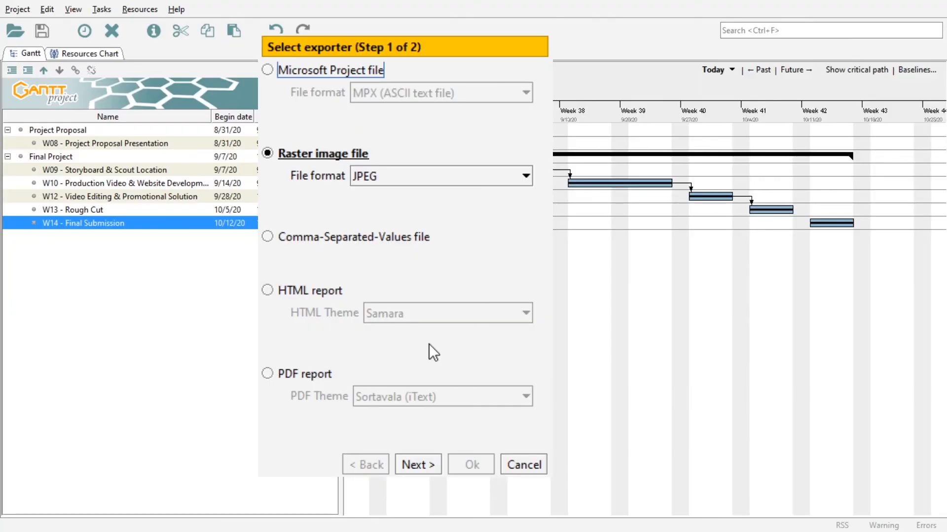
- Choose JPEG as the raster image format for a new export and continue to the export result location
{"action": "left_click", "coordinate": [437, 176]}
{"action": "left_click", "coordinate": [436, 175]}
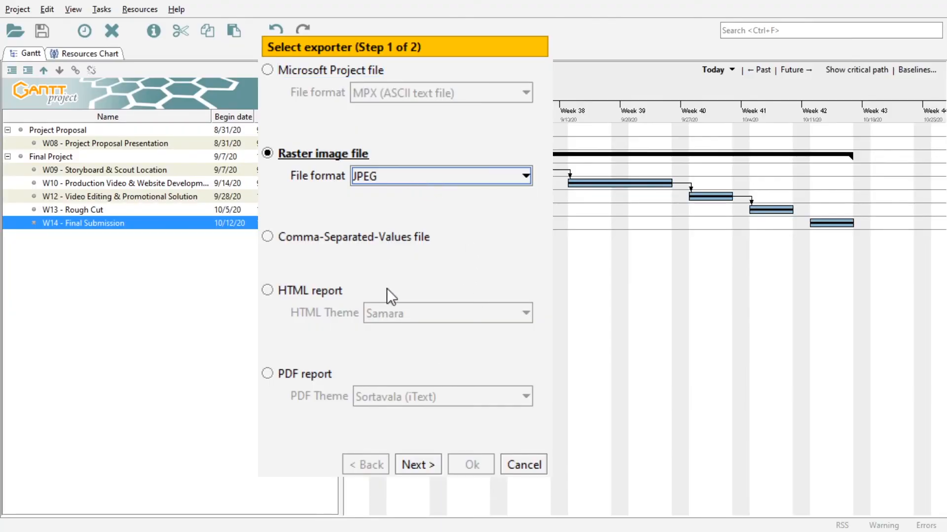
{"action": "left_click", "coordinate": [434, 466]}
- Set the chart export range from August 24, 2020 to October 23, 2020 and export the JPEG image
{"action": "left_click", "coordinate": [438, 178]}
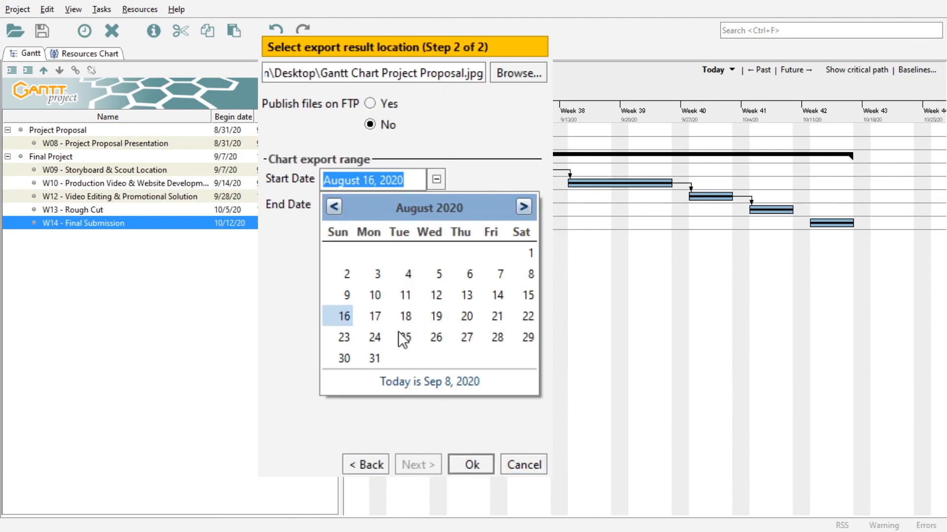
{"action": "left_click", "coordinate": [378, 345]}
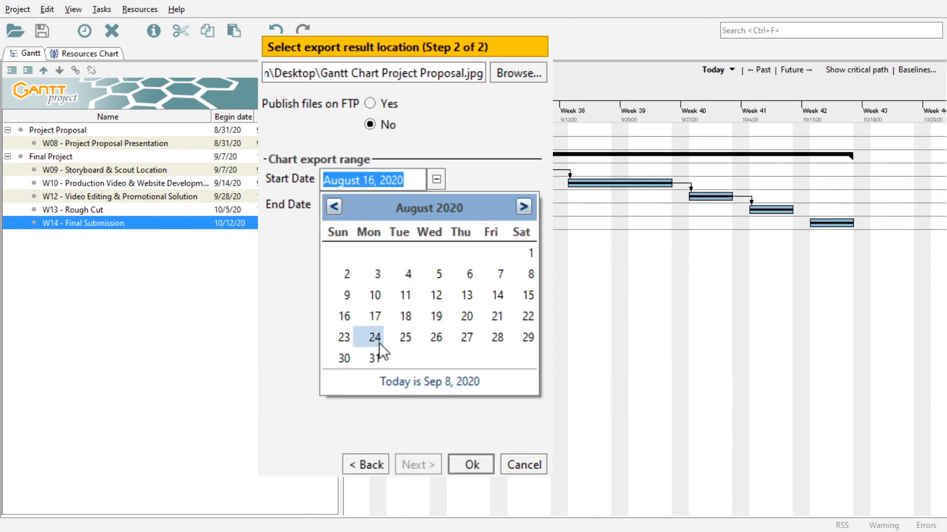
{"action": "left_click", "coordinate": [437, 205]}
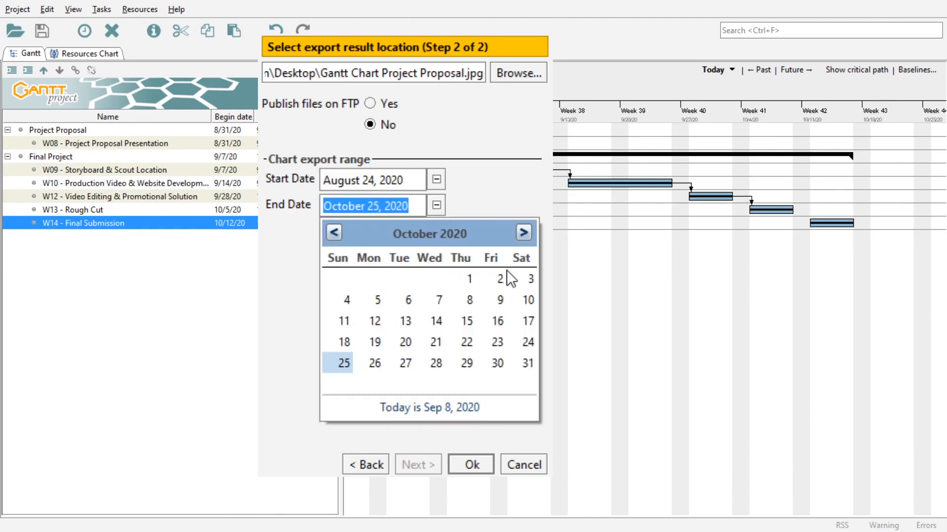
{"action": "left_click", "coordinate": [497, 344]}
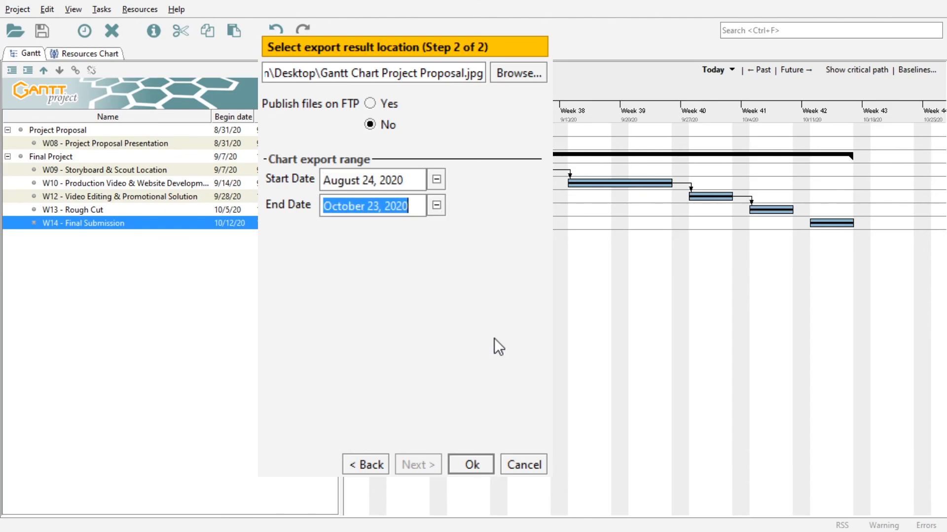
{"action": "left_click", "coordinate": [471, 463]}
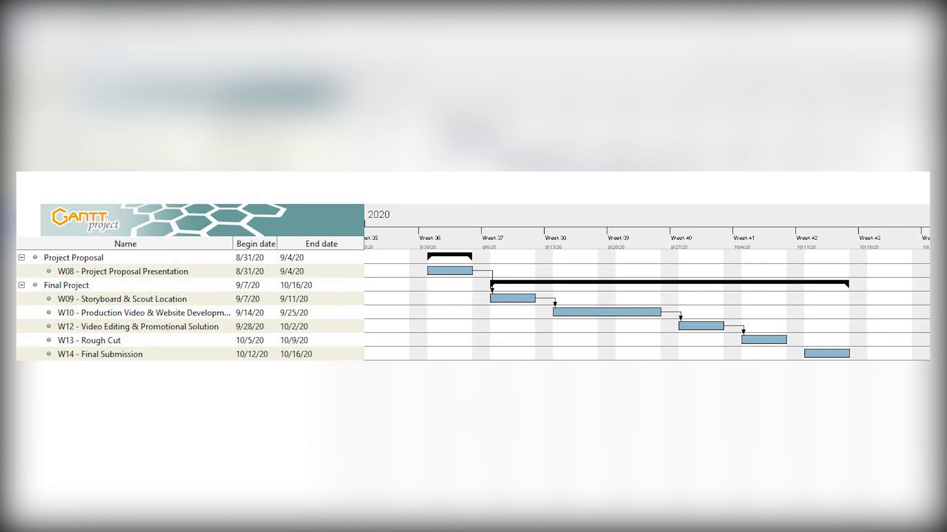